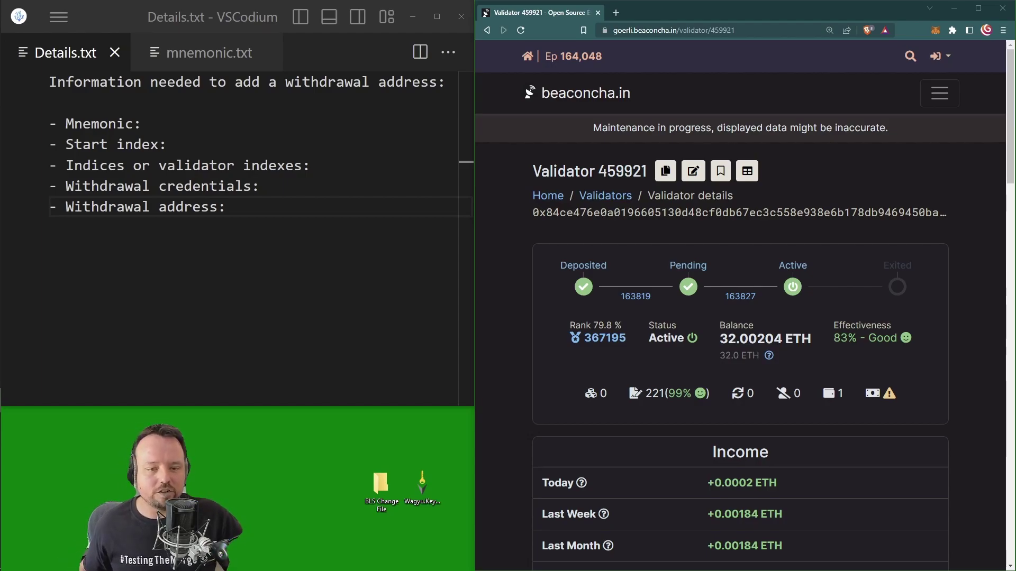
click(323, 206)
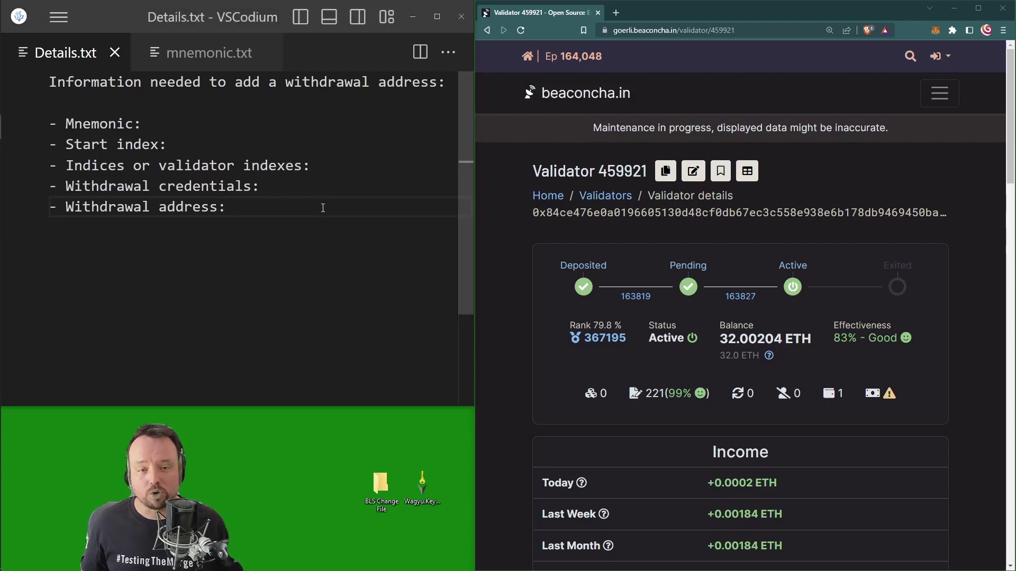
click(496, 217)
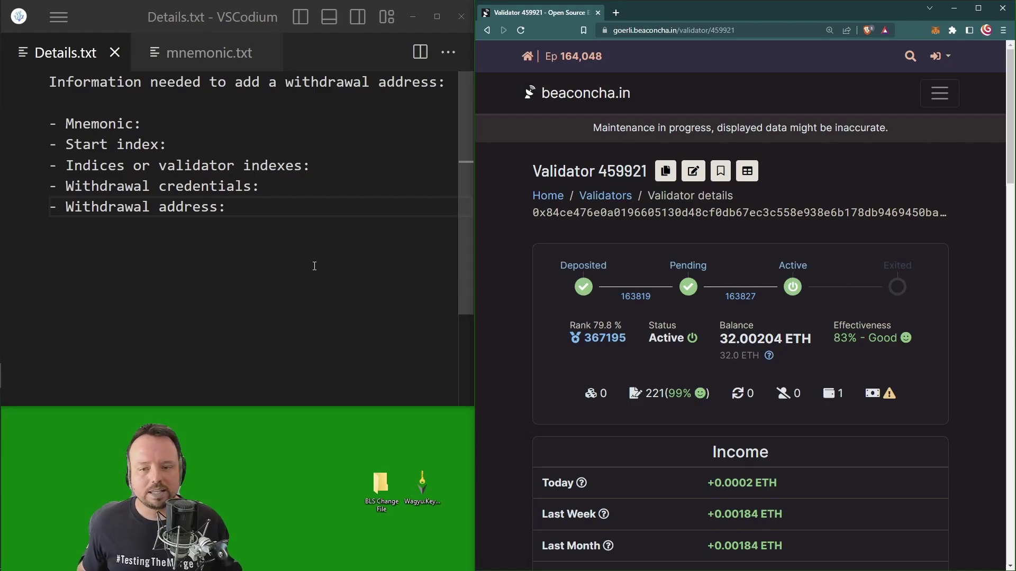
click(289, 235)
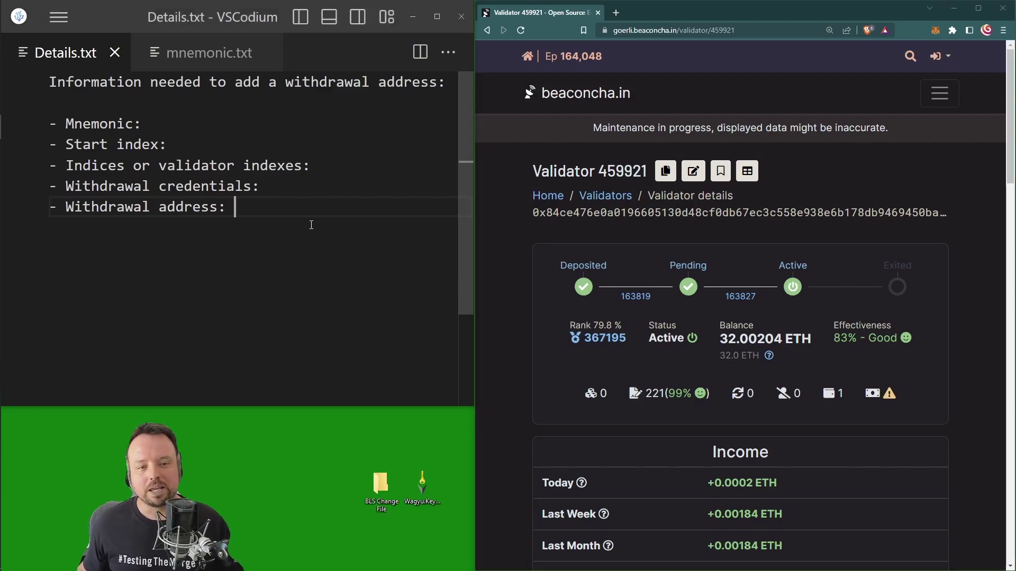
Step: Fill in 0 as the start index in Details.txt
click(206, 127)
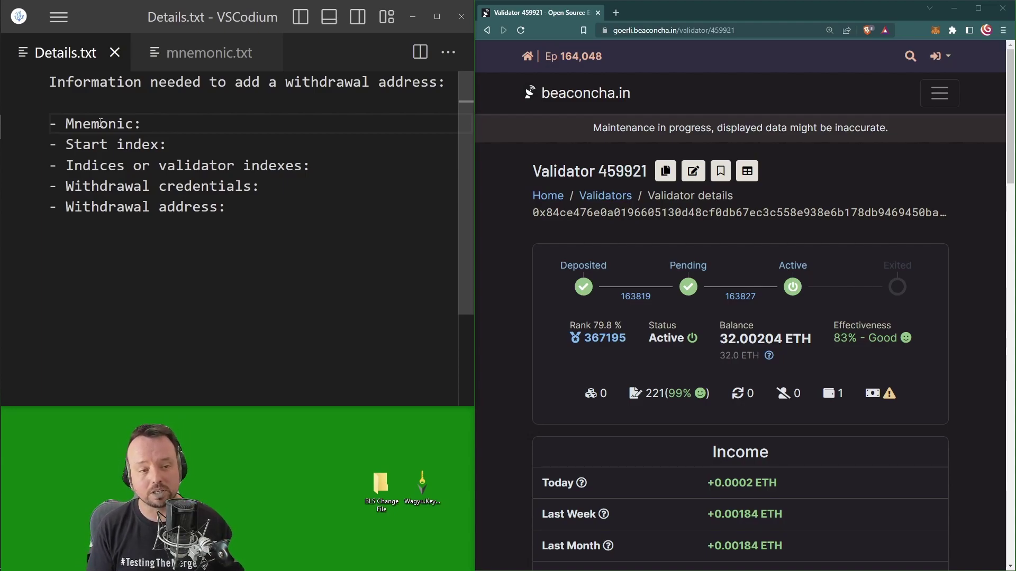
click(203, 147)
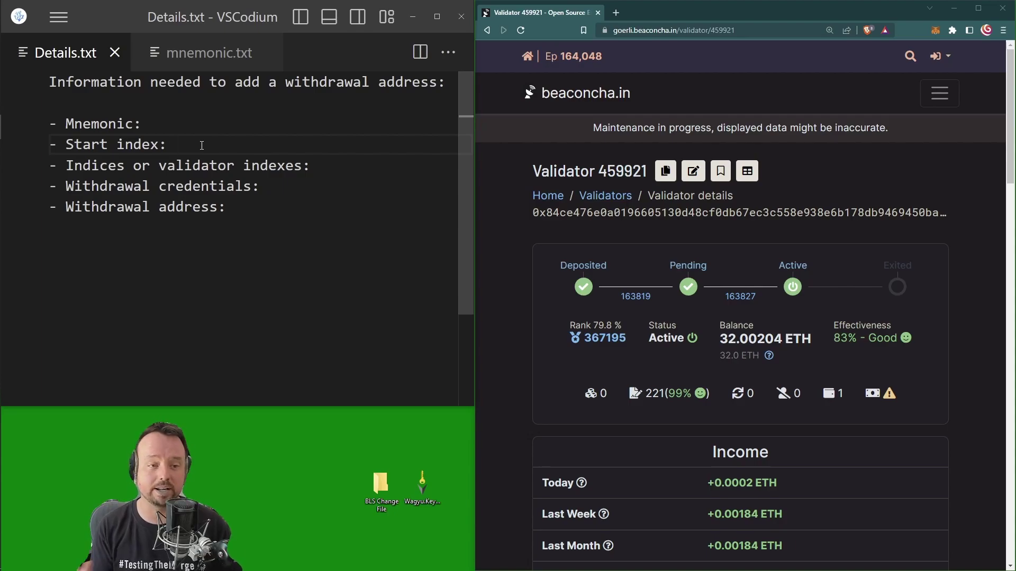
text(0)
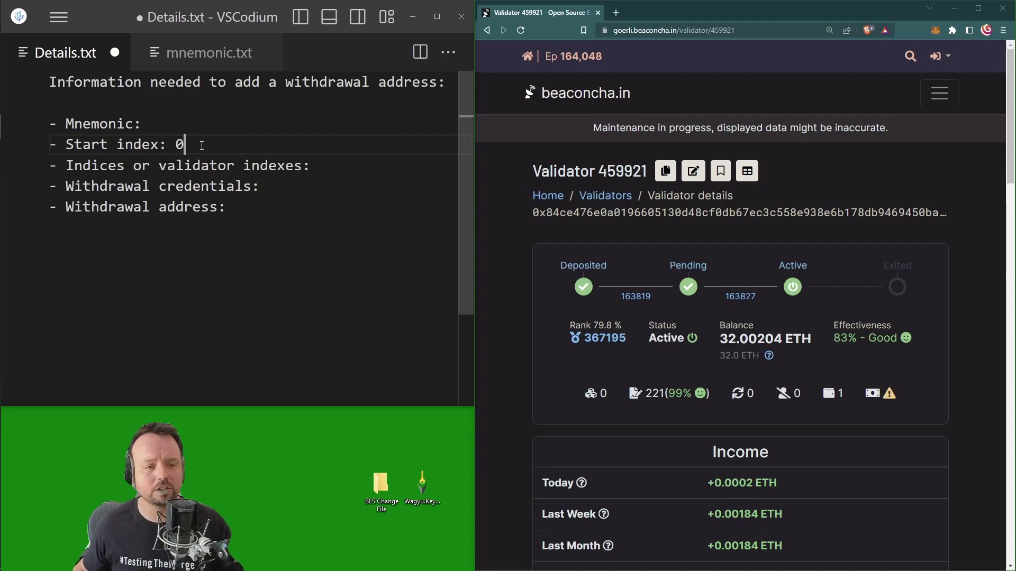
Step: Copy the validator's index from its page heading on beaconcha.in into the "Indices or validator indexes" line of Details.txt
click(279, 187)
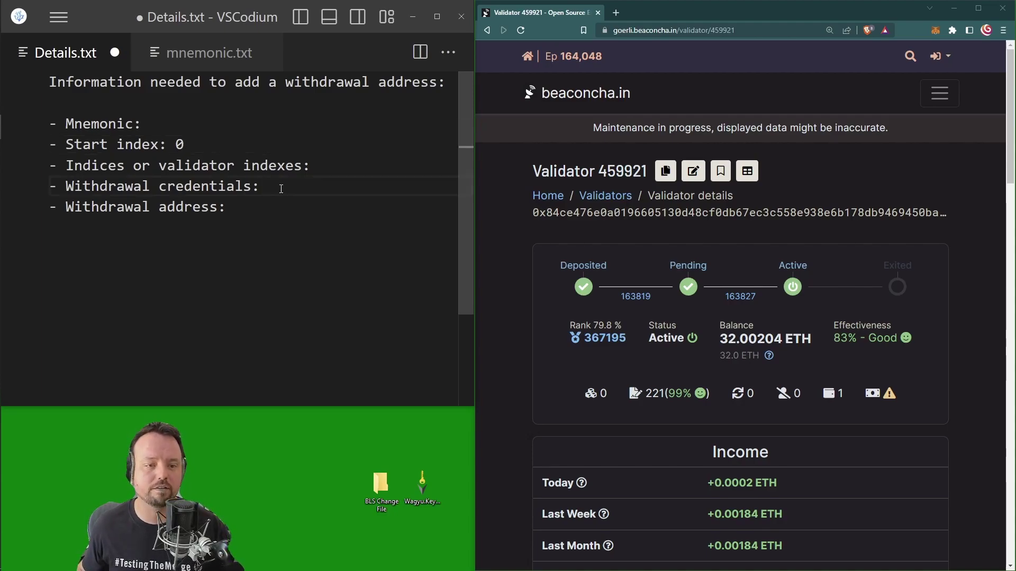
click(328, 171)
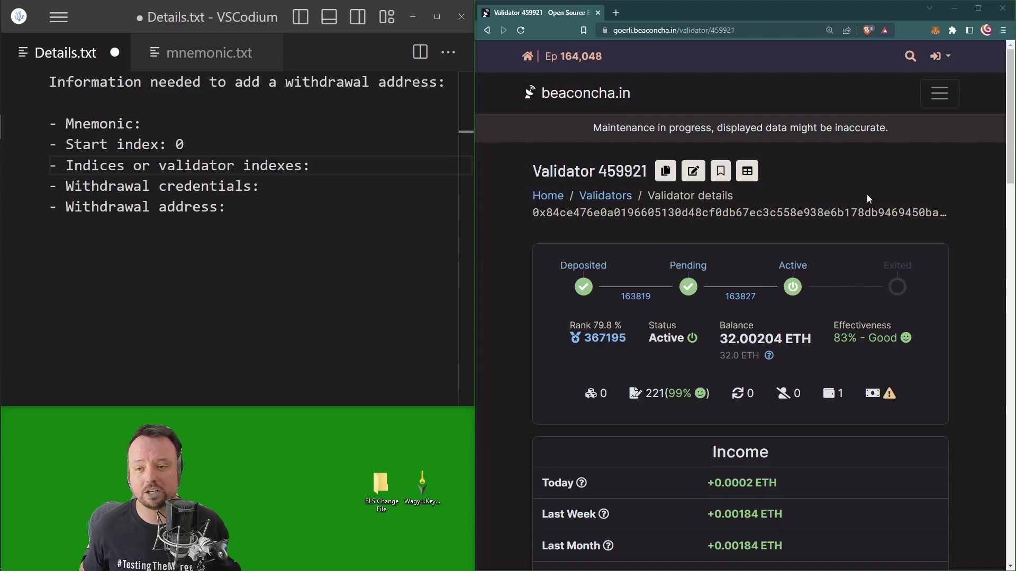
click(910, 63)
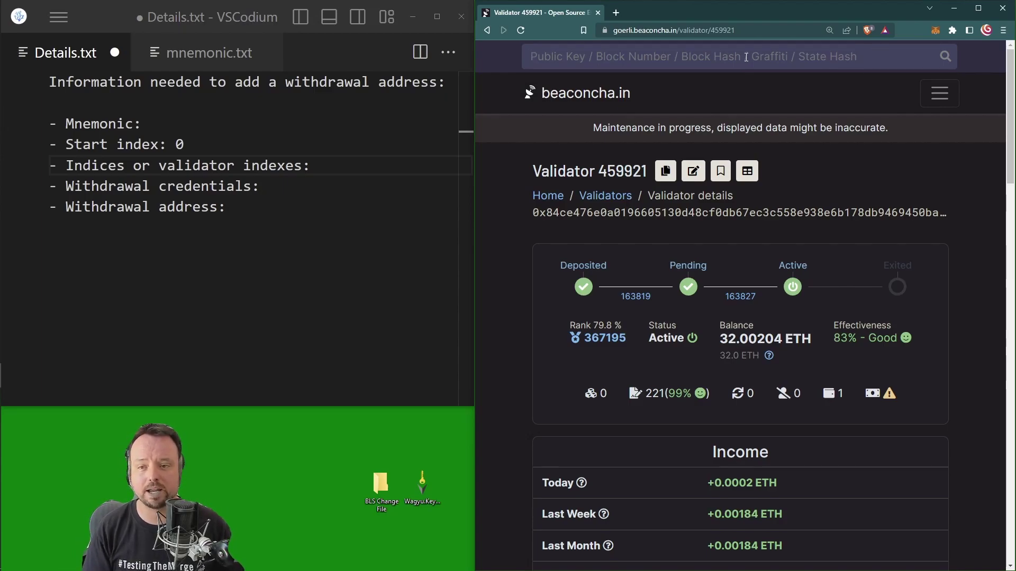
click(837, 94)
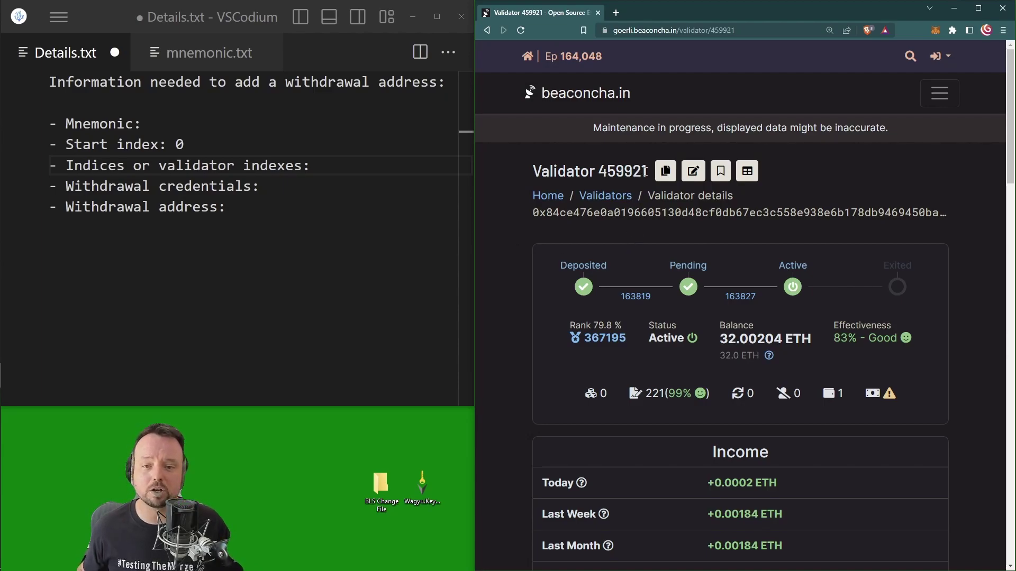
drag(646, 172, 603, 172)
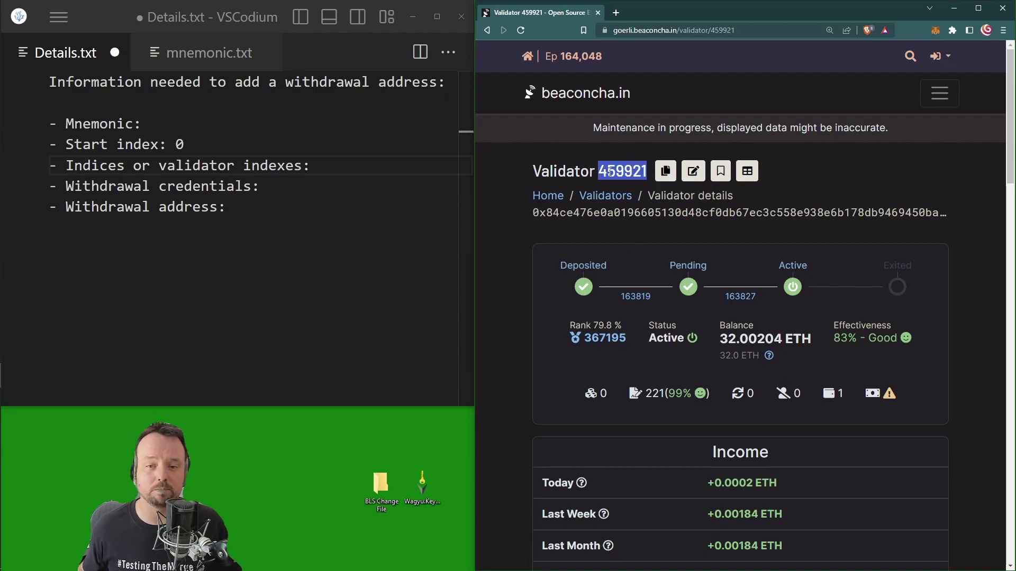
right_click(610, 172)
click(630, 179)
click(370, 166)
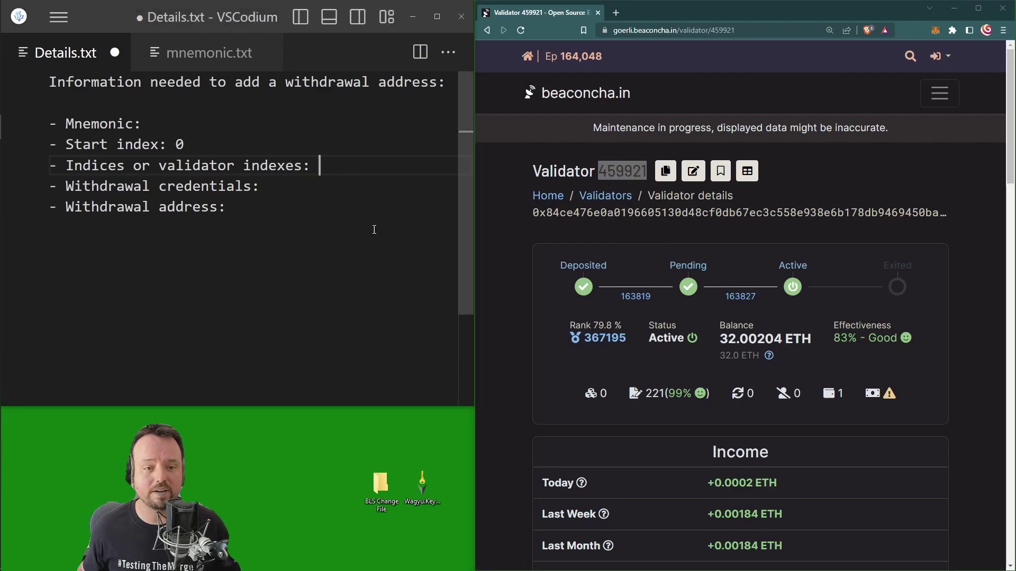
key(ctrl+v)
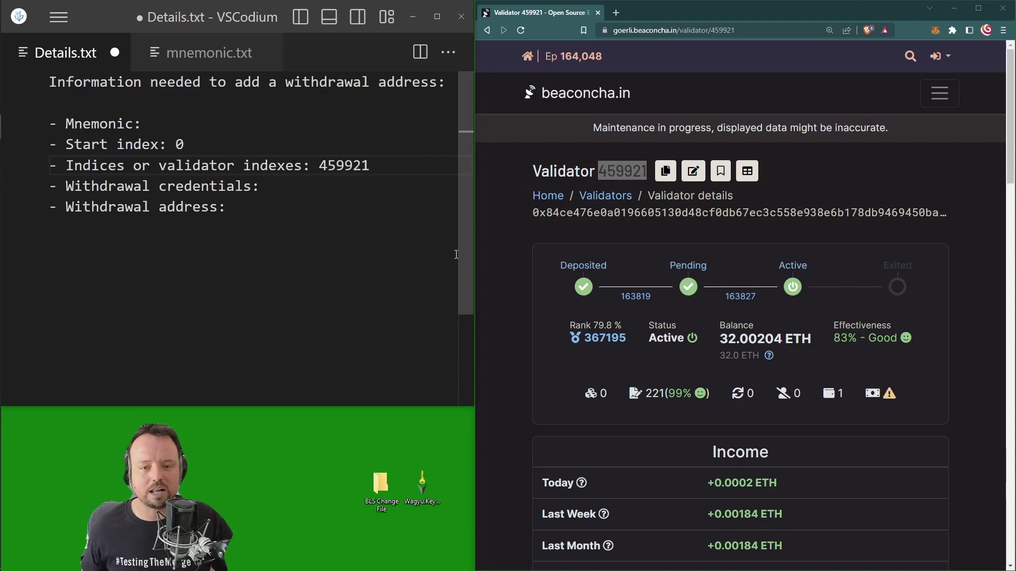
Step: Copy the current withdrawal credentials from the validator's Deposits section into the "Withdrawal credentials" line of Details.txt
click(513, 243)
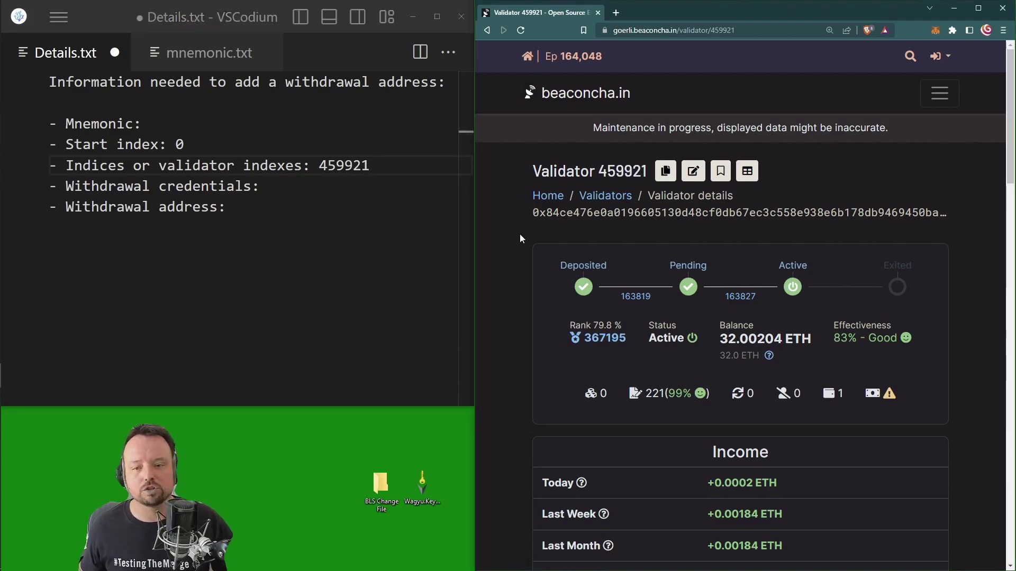
scroll(520, 234, down, 3)
scroll(521, 234, down, 6)
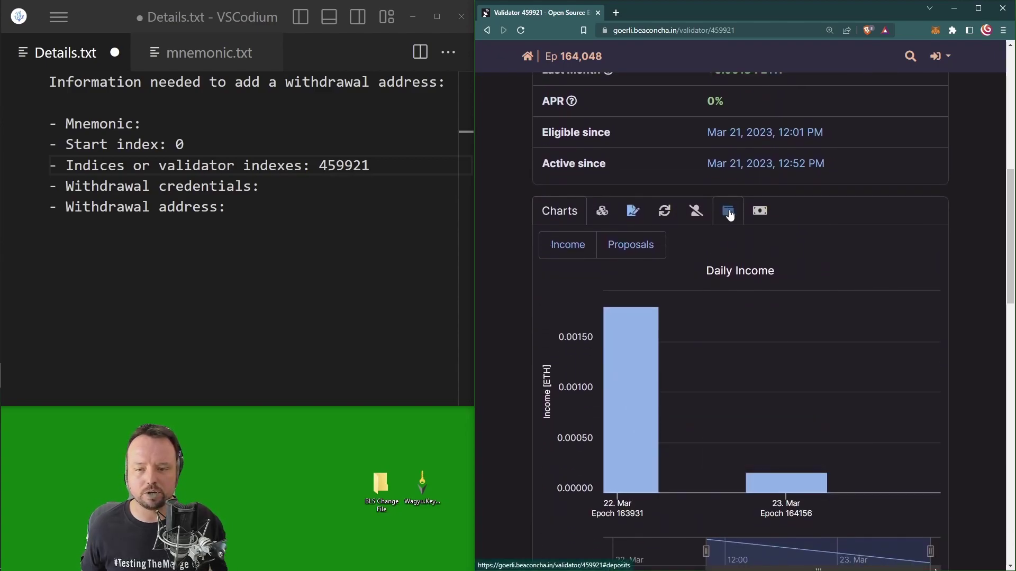
click(729, 214)
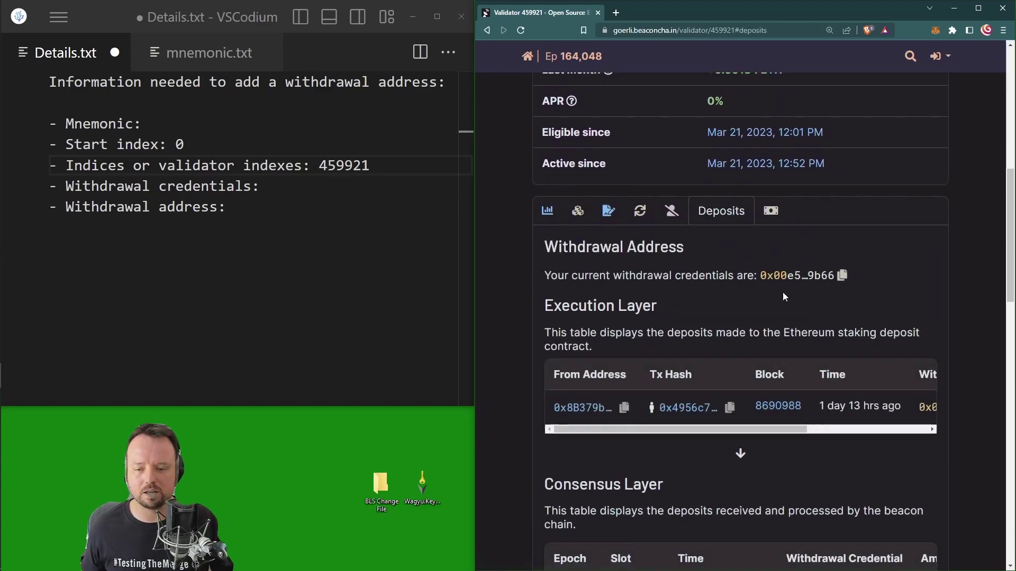
click(842, 278)
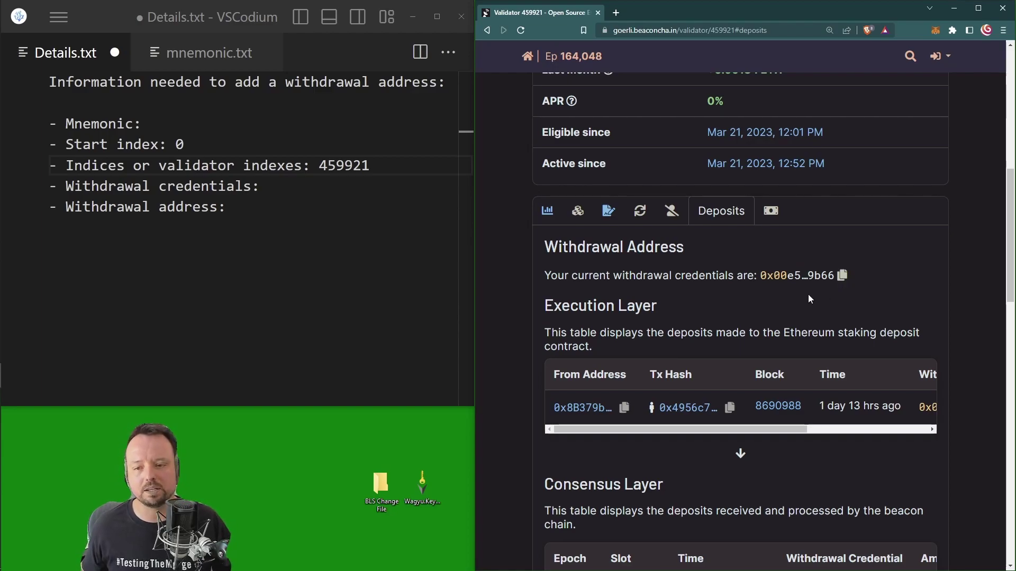
click(268, 186)
key(ctrl+v)
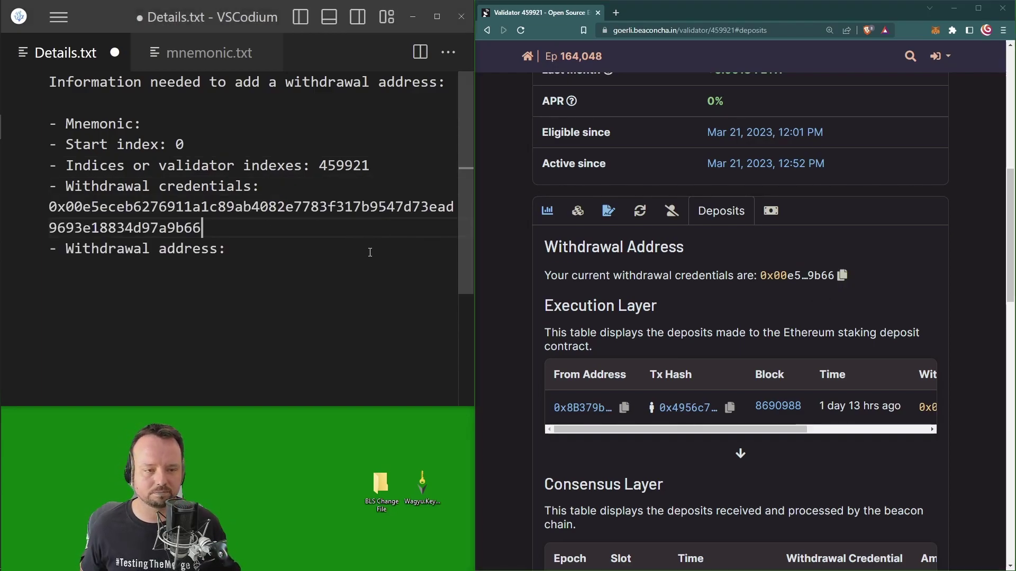
Step: Copy the From Address of the Execution Layer deposit into the "Withdrawal address" line, keeping only one 0x prefix
click(324, 253)
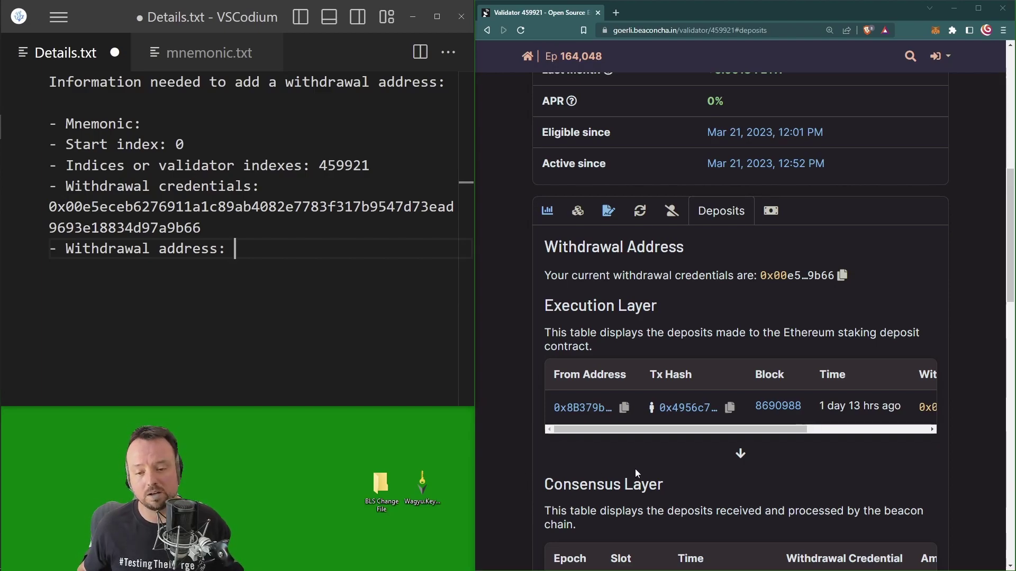
click(623, 408)
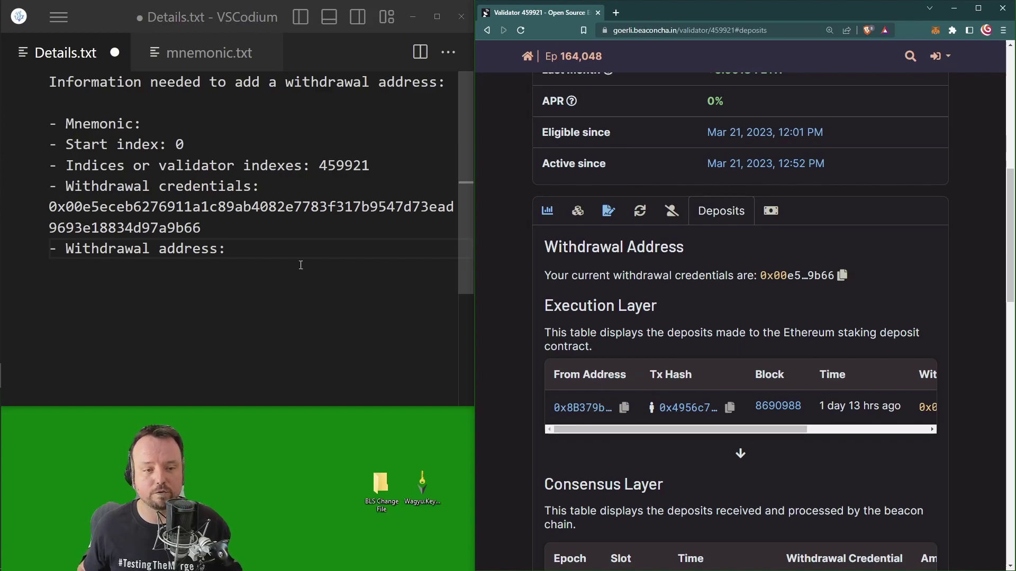
click(328, 302)
key(ctrl+v)
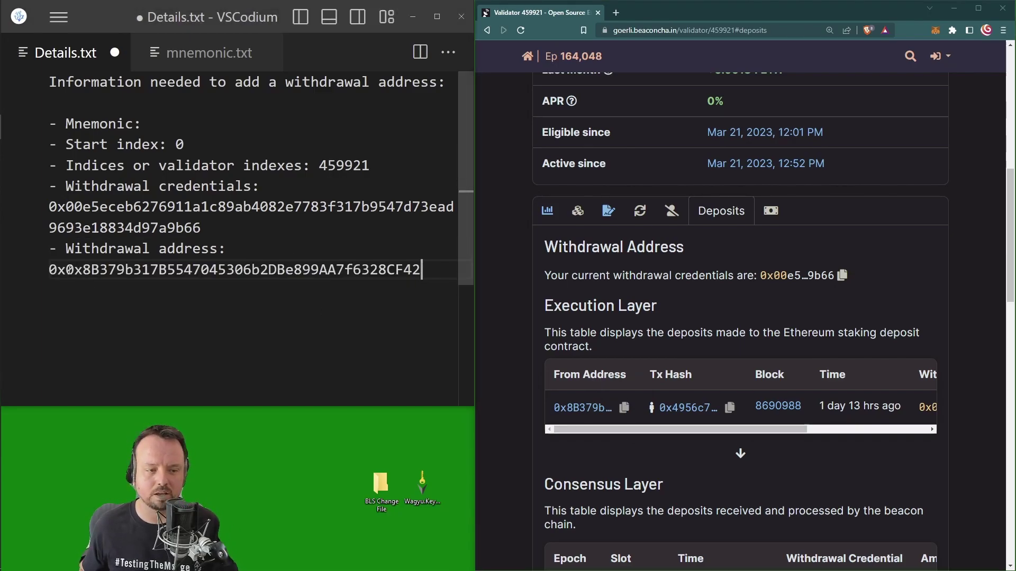
key(Home)
key(Delete)
key(Delete)
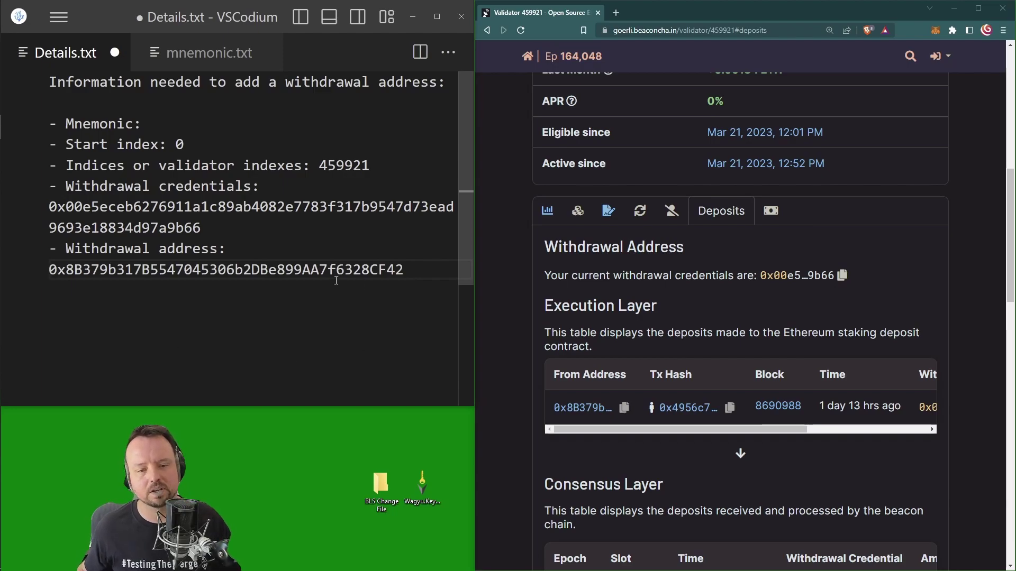
Step: Examine the withdrawal address in Details.txt and the 0x00 prefix of the withdrawal credentials in the notes and on the validator page
triple_click(328, 270)
click(380, 253)
double_click(386, 268)
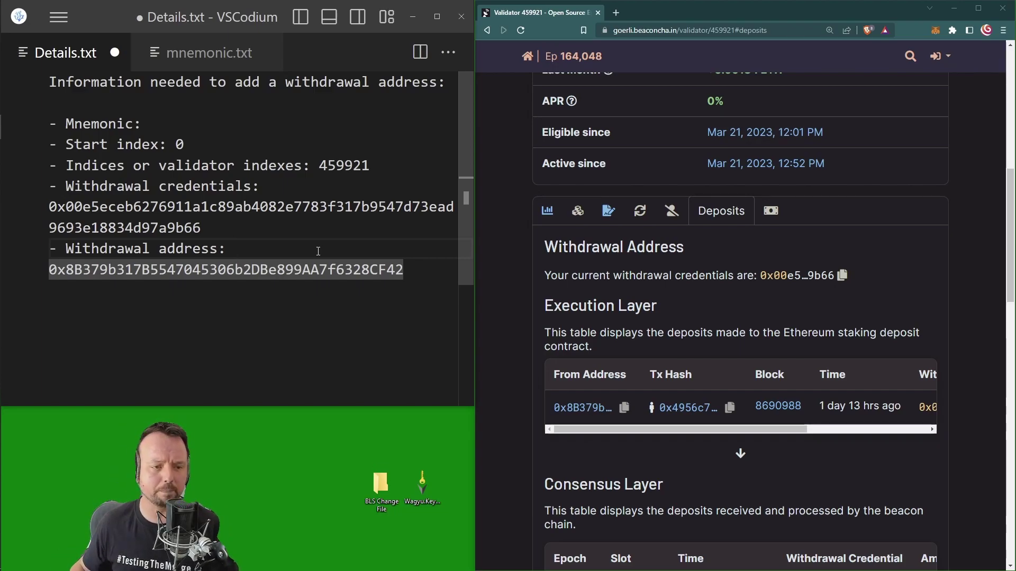
click(83, 207)
key(shift+Left)
key(shift+Left)
key(shift+Left)
key(shift+Left)
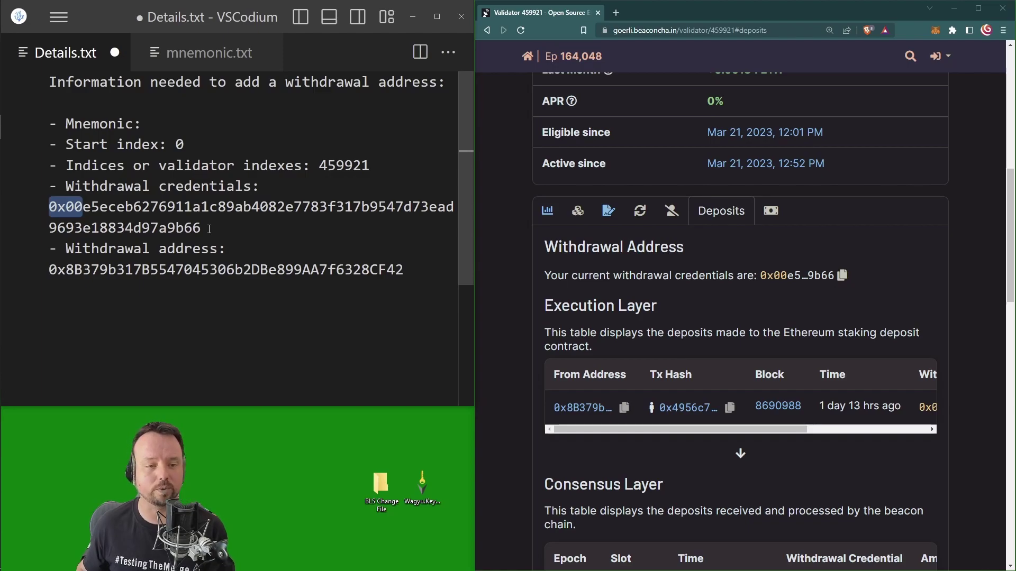
shift+click(126, 223)
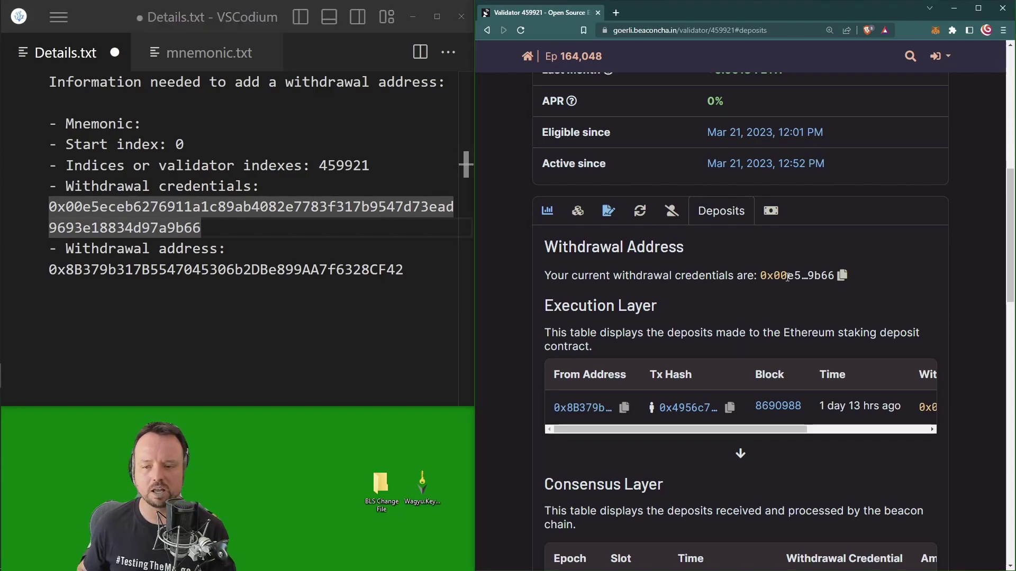
drag(787, 276, 759, 276)
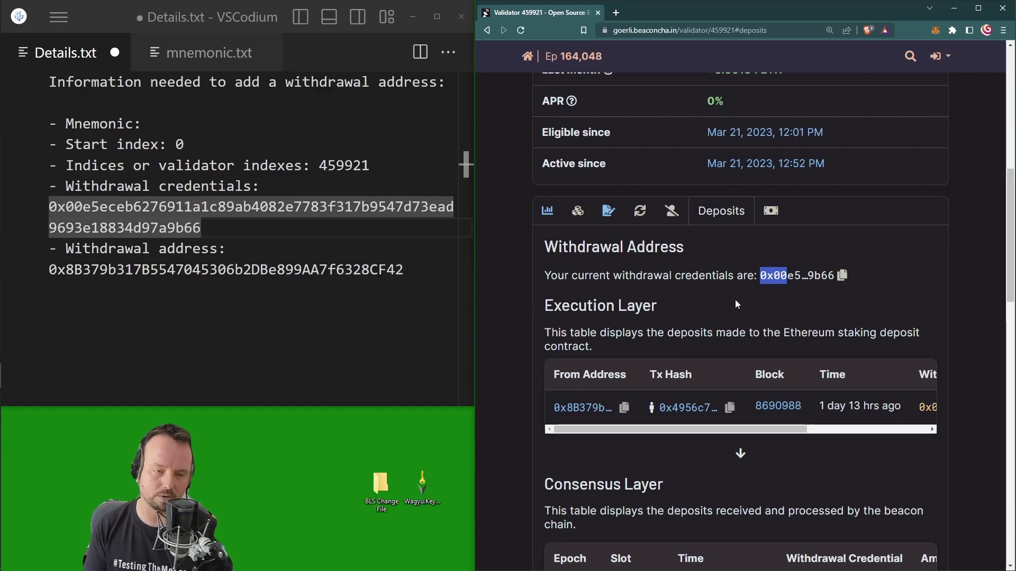
click(766, 286)
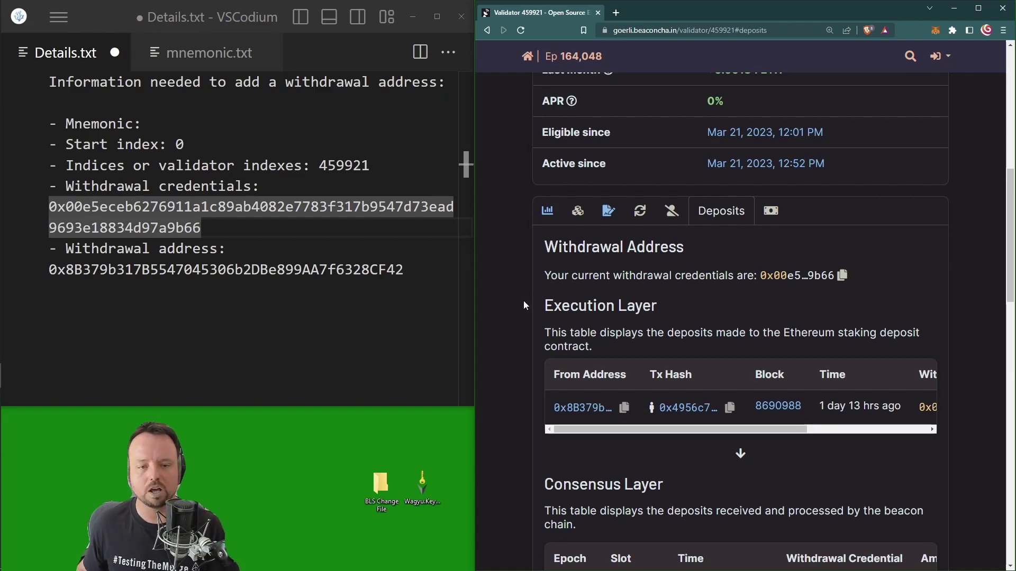
double_click(419, 271)
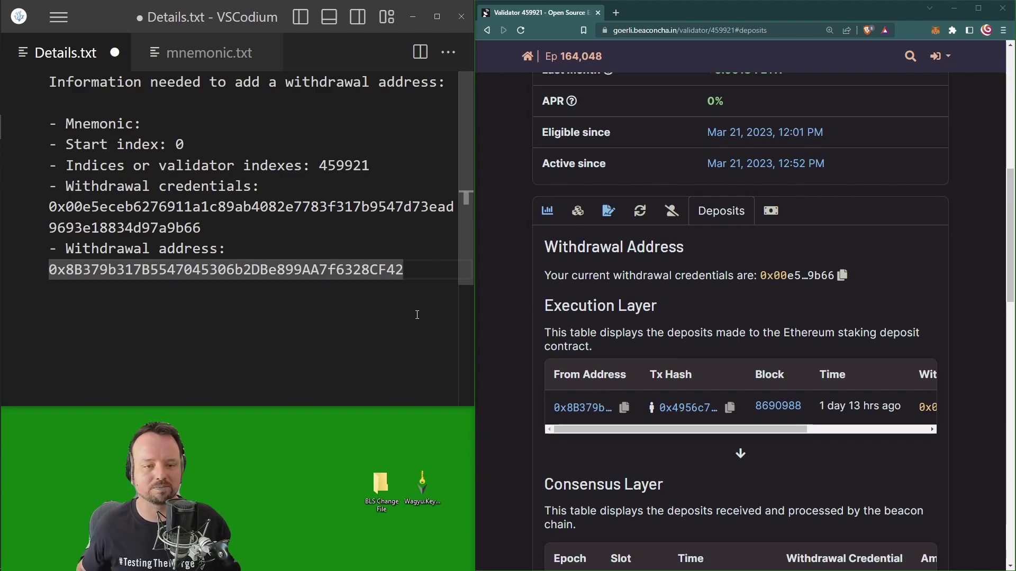
Step: In Wagyu Key Gen, start generating a BLS to execution change from an existing secret recovery phrase on the Goerli network
click(422, 485)
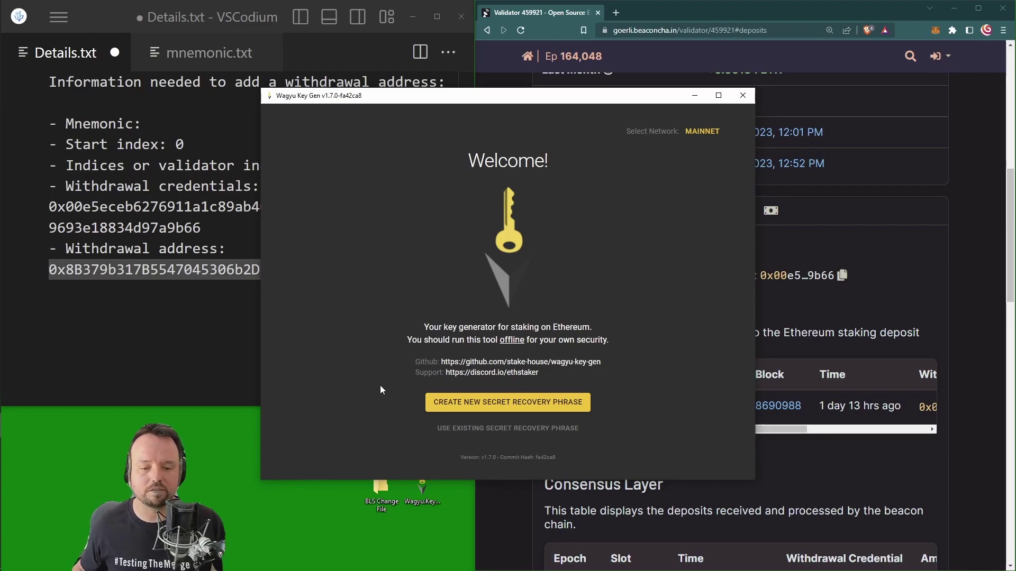
click(521, 437)
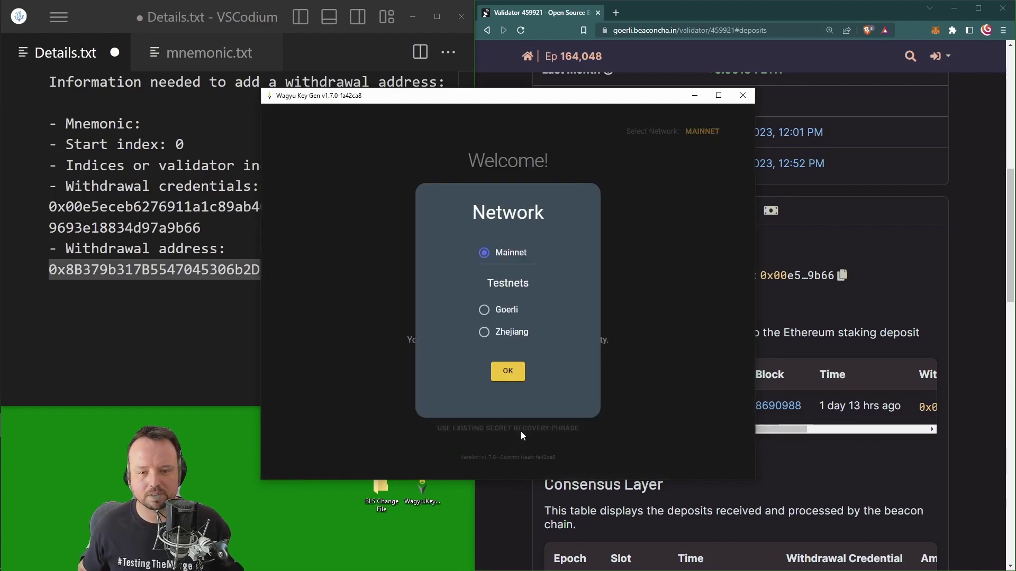
click(502, 311)
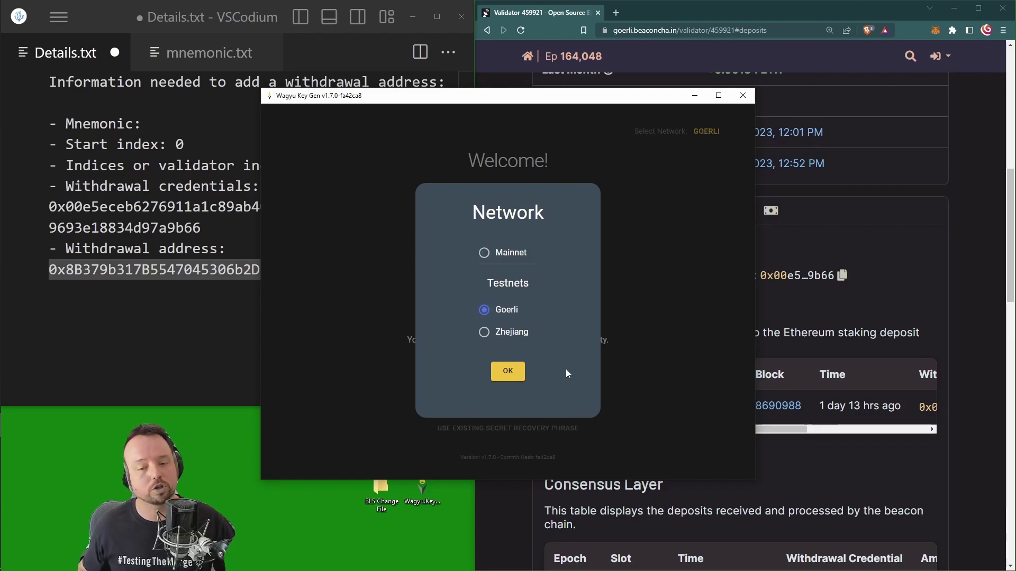
click(517, 373)
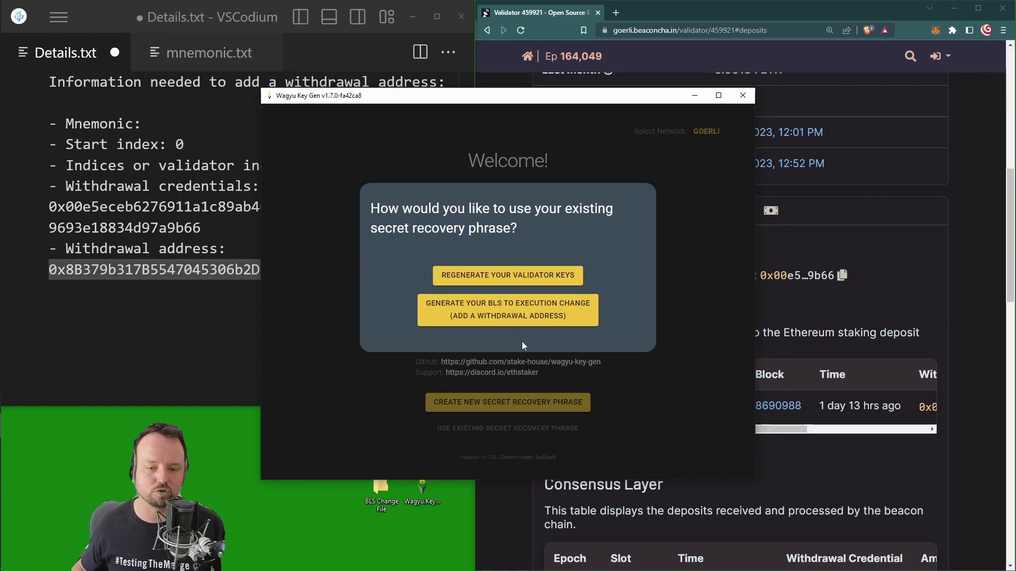
click(505, 316)
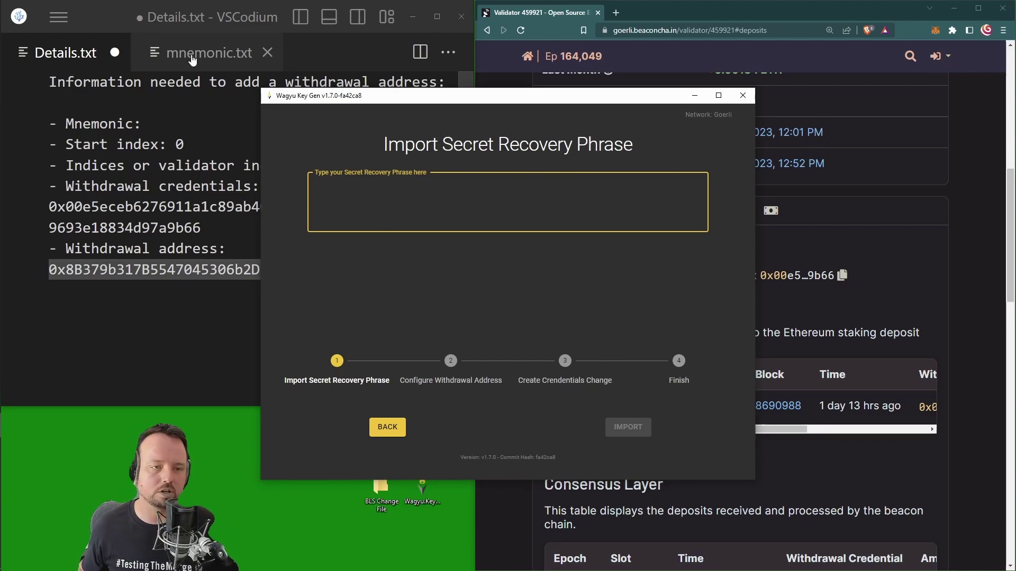
Step: Copy the secret recovery phrase from mnemonic.txt into Wagyu Key Gen's recovery phrase field and import it
click(209, 53)
key(ctrl+a)
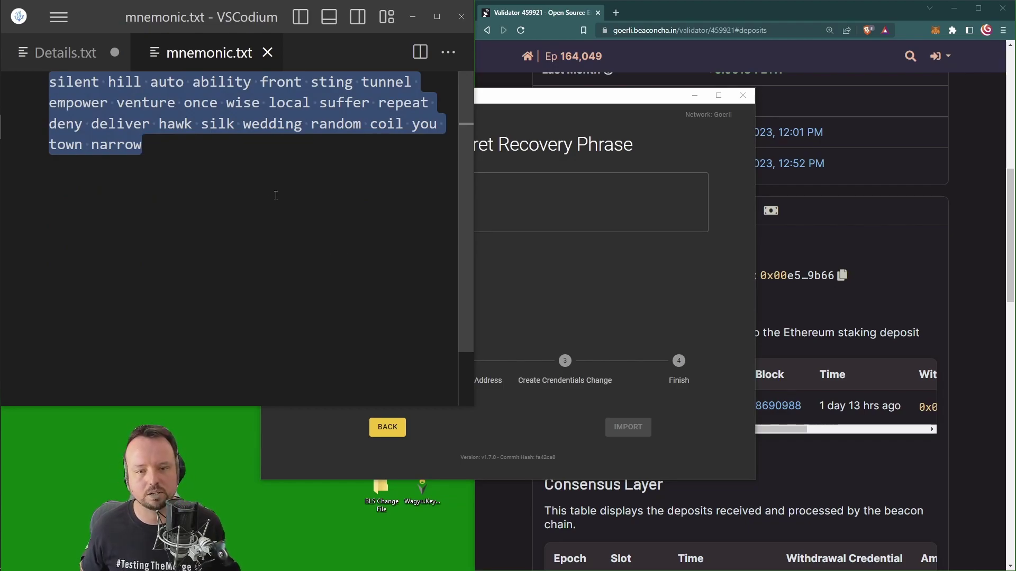
click(74, 58)
key(shift+Home)
click(539, 209)
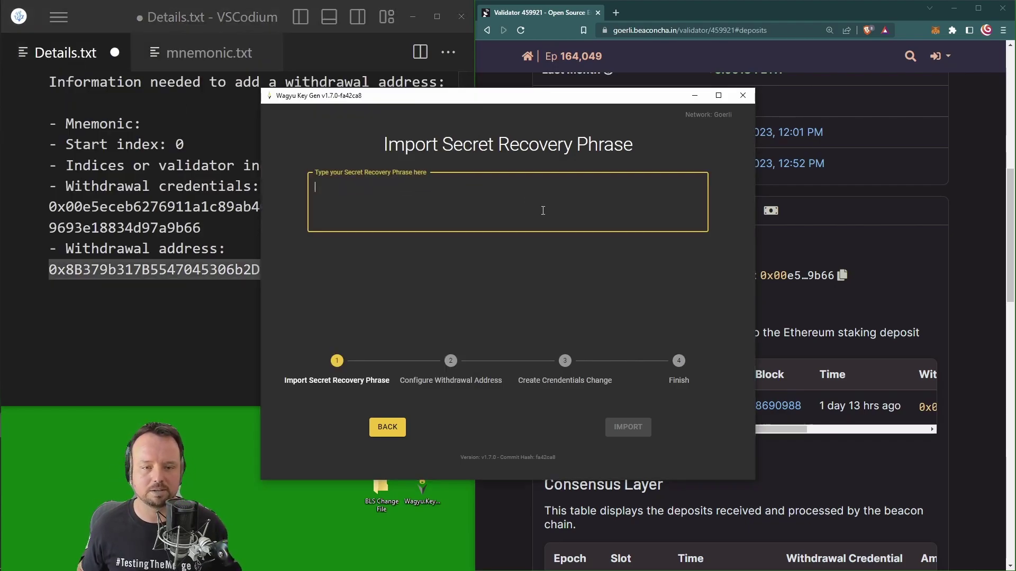
key(ctrl+v)
click(638, 428)
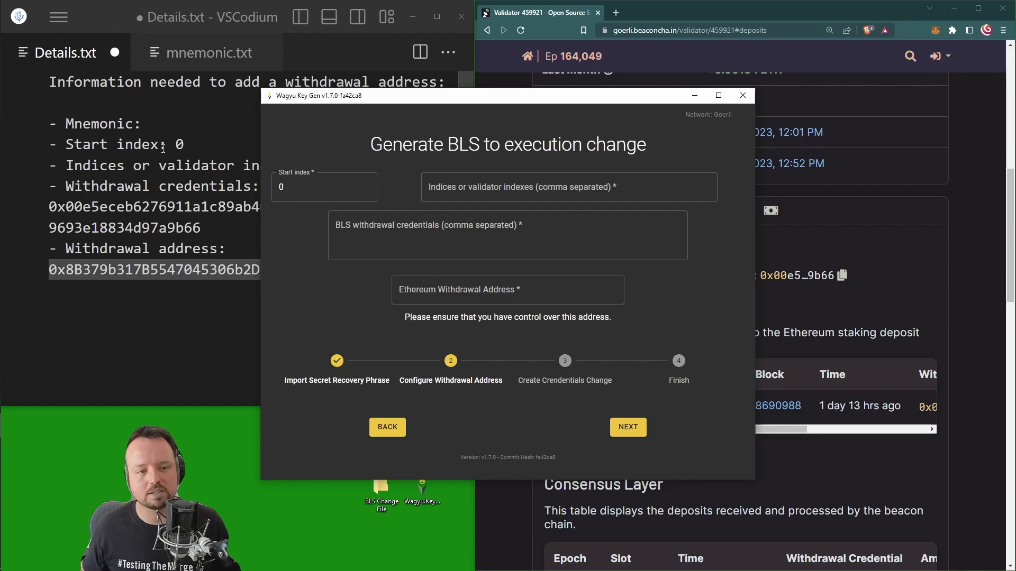
Step: Keep the start index at 0 and copy validator index 459921 from Details.txt into the validator indexes field
mouse_move(303, 191)
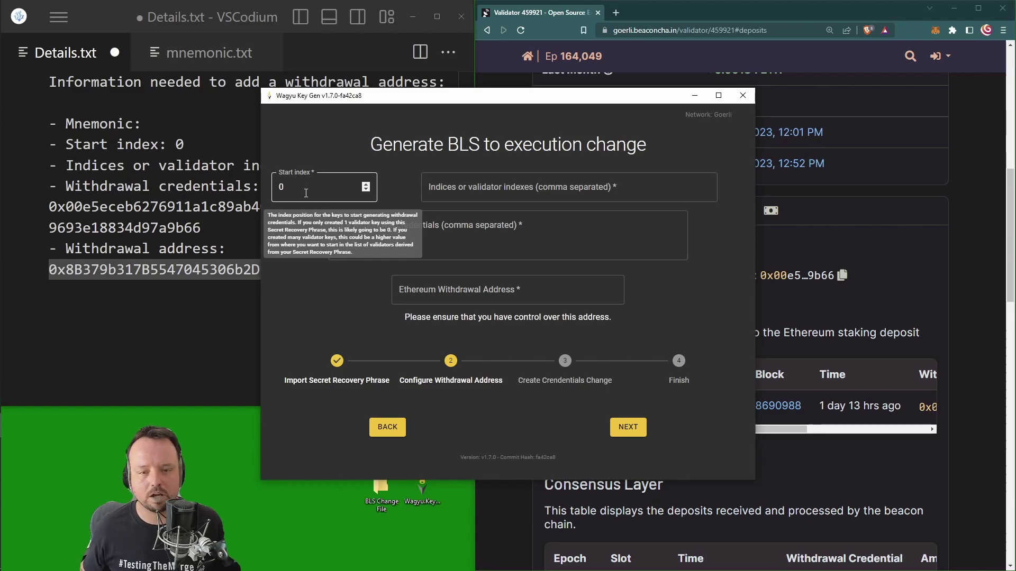
mouse_move(467, 193)
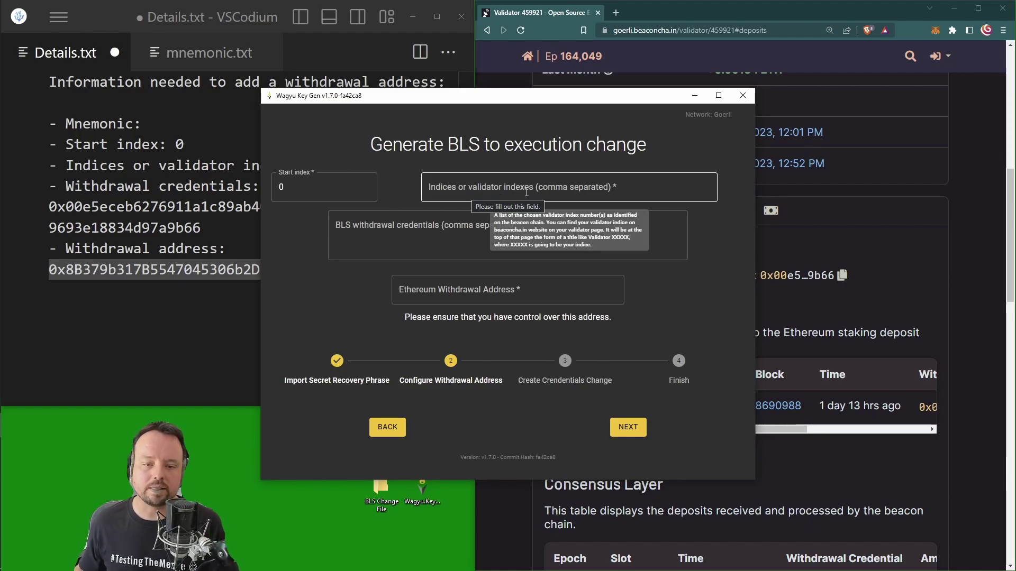
click(219, 187)
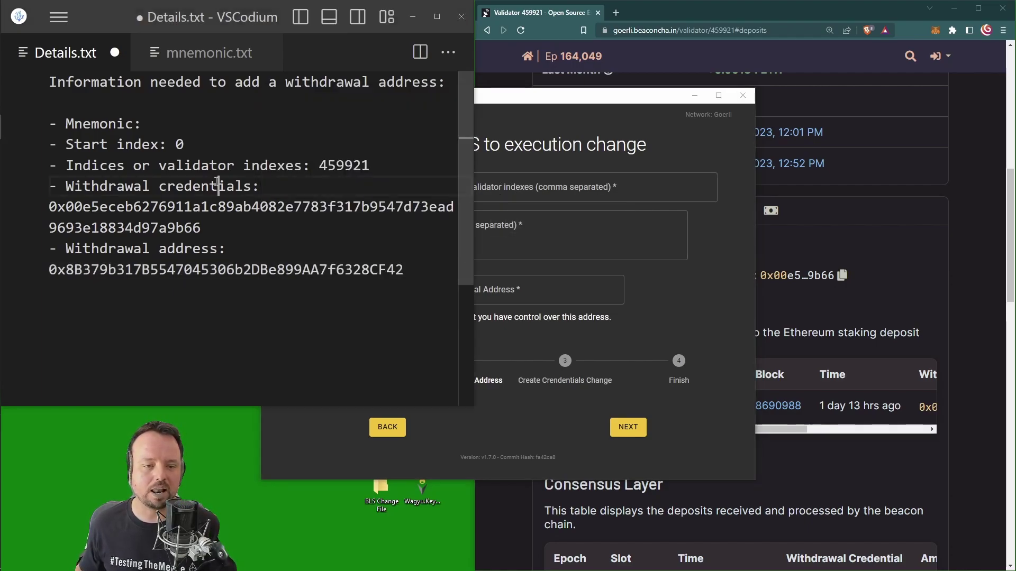
double_click(349, 167)
key(ctrl+c)
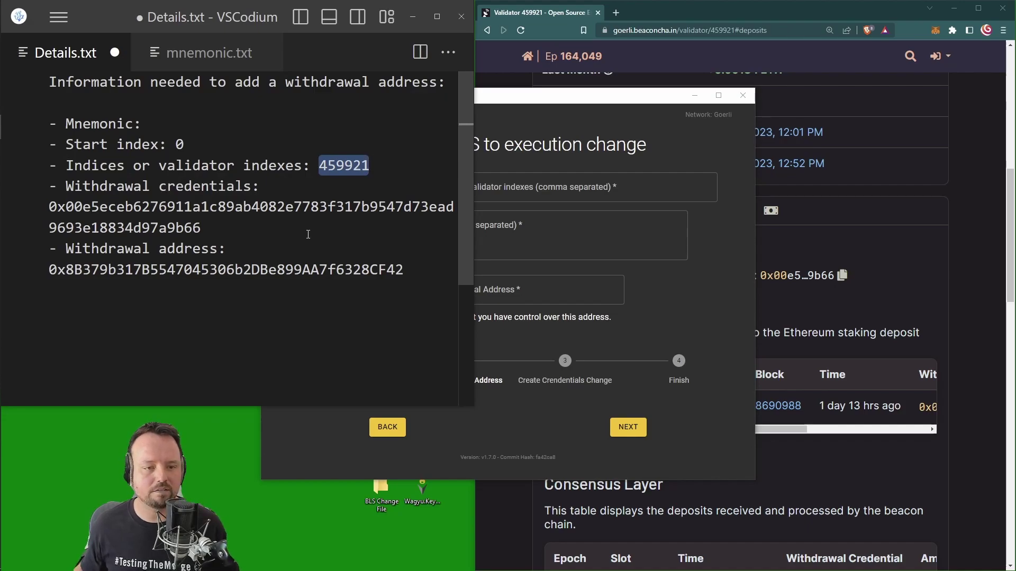
click(548, 190)
key(ctrl+v)
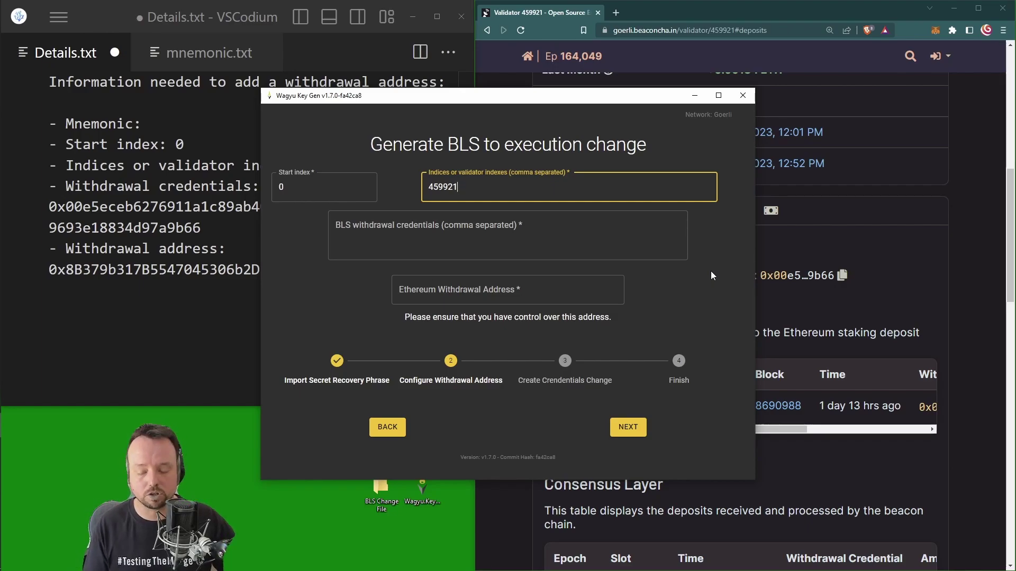
text(,12332)
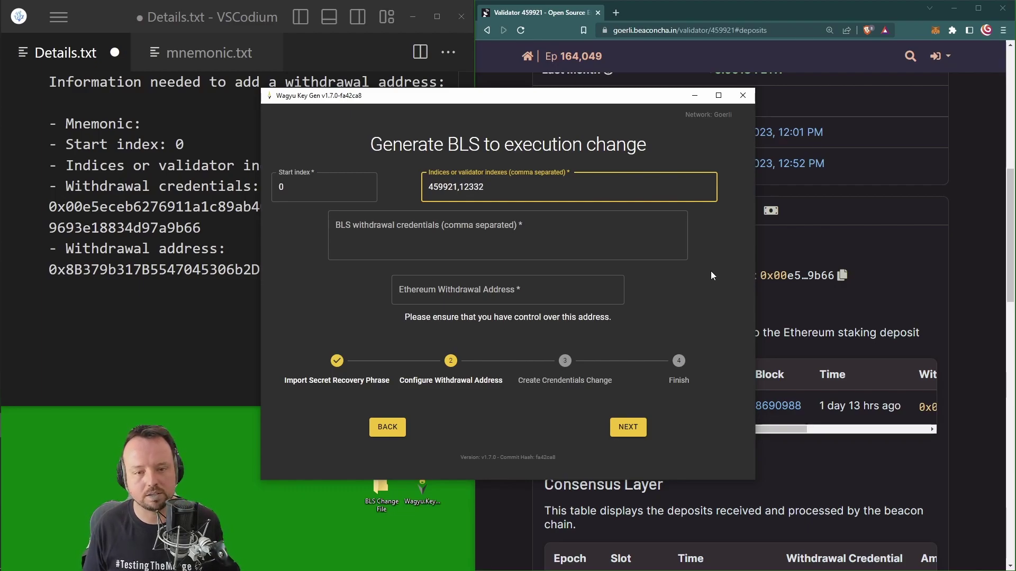
key(BackSpace)
key(BackSpace)
key(BackSpace)
key(BackSpace)
key(BackSpace)
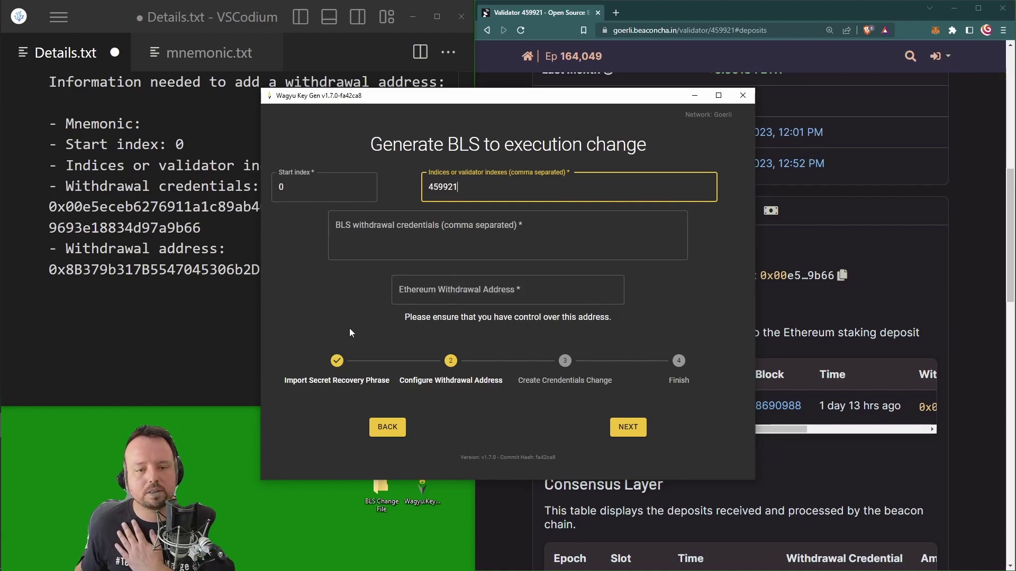
Step: Copy the full withdrawal credentials from Details.txt into the BLS withdrawal credentials field
double_click(189, 227)
key(ctrl+c)
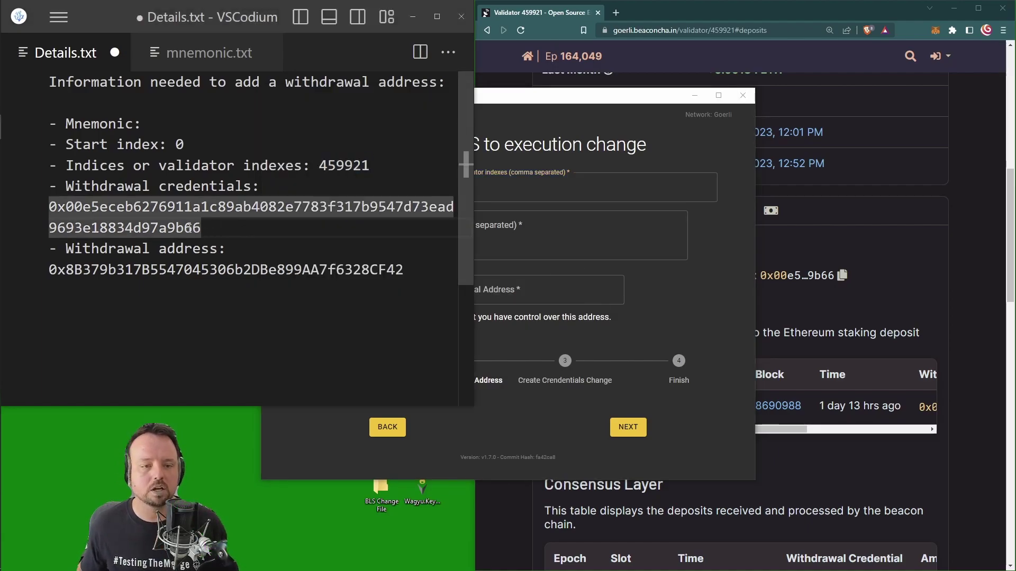
drag(201, 228, 49, 206)
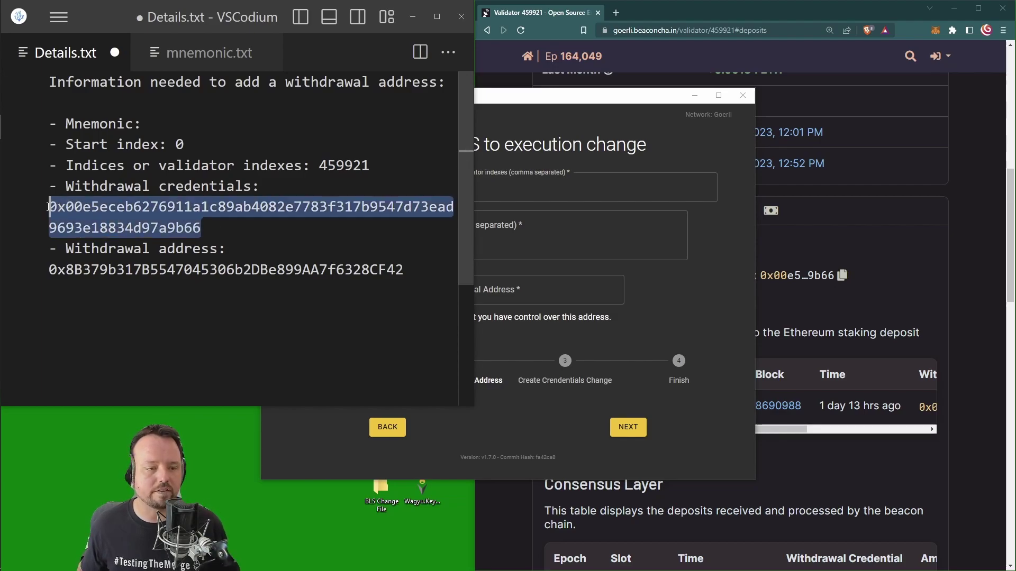
click(545, 244)
key(ctrl+v)
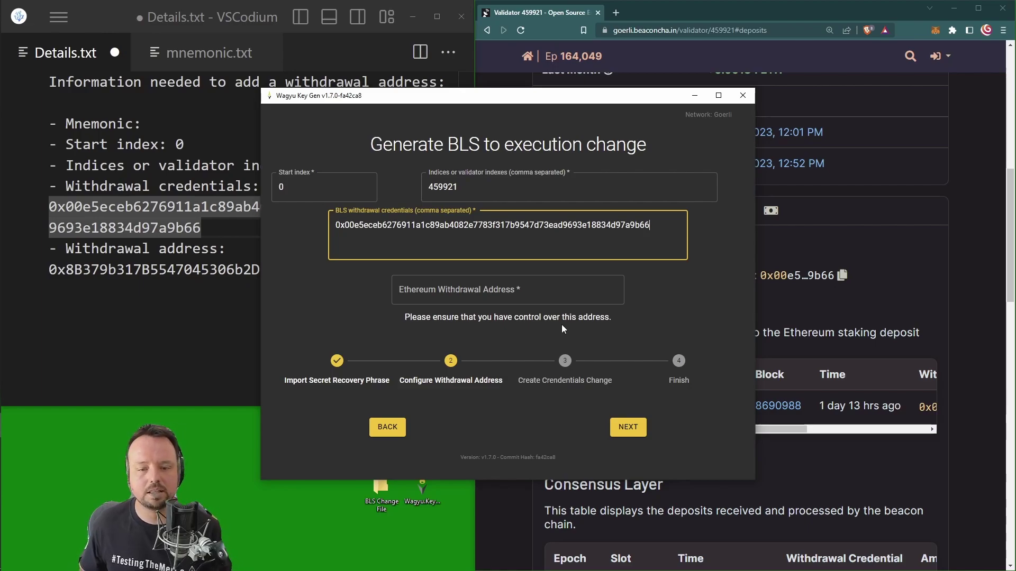
click(575, 315)
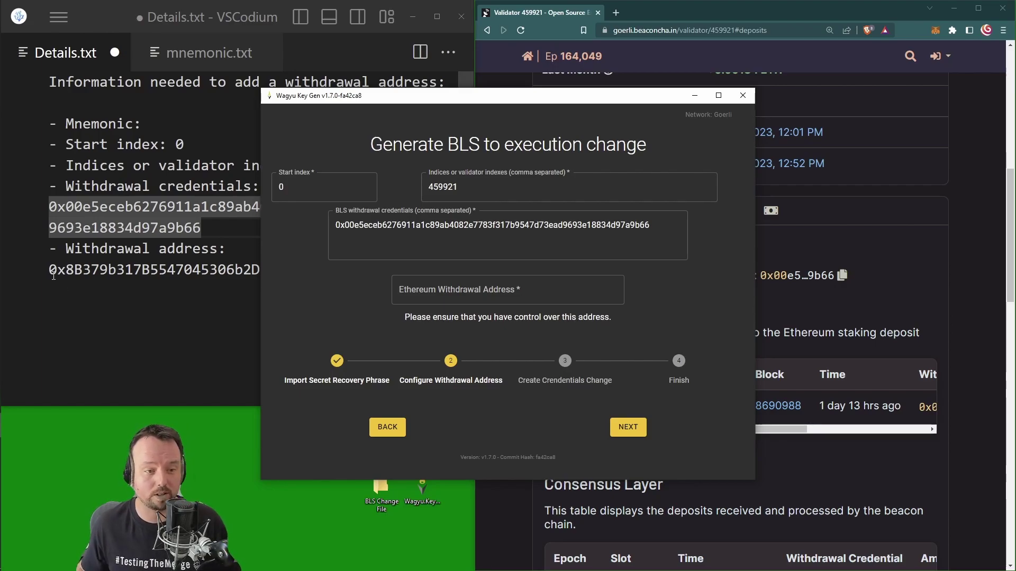
Step: Copy the withdrawal address from Details.txt into the Ethereum Withdrawal Address field and continue to creating the credentials change
double_click(112, 270)
key(ctrl+c)
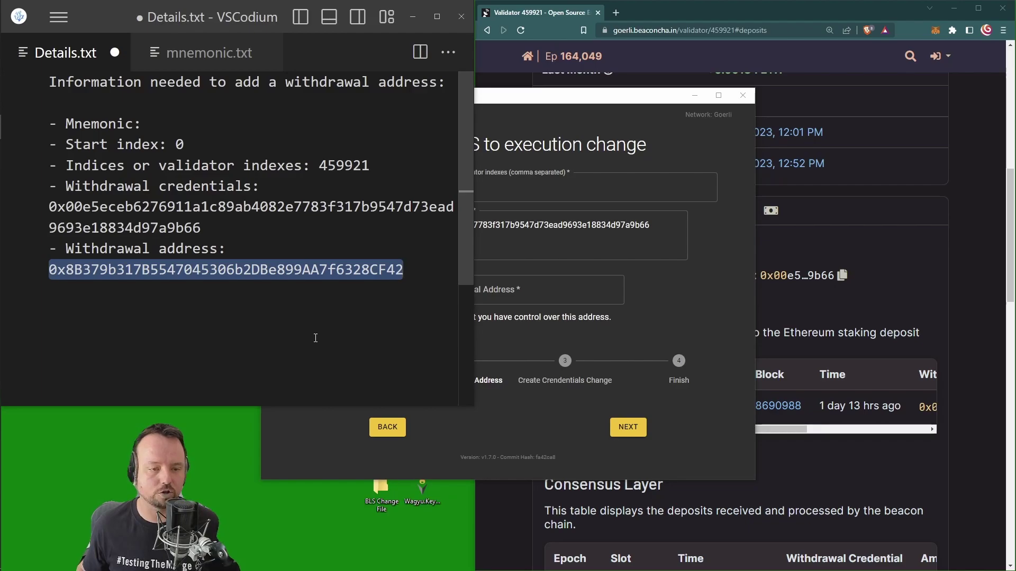
click(491, 354)
click(552, 291)
key(ctrl+v)
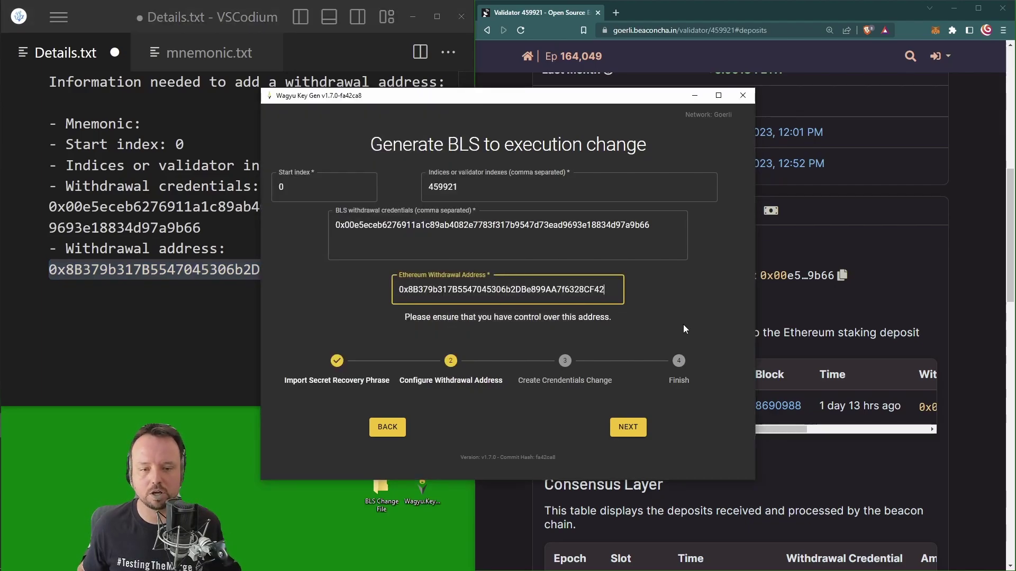
click(634, 426)
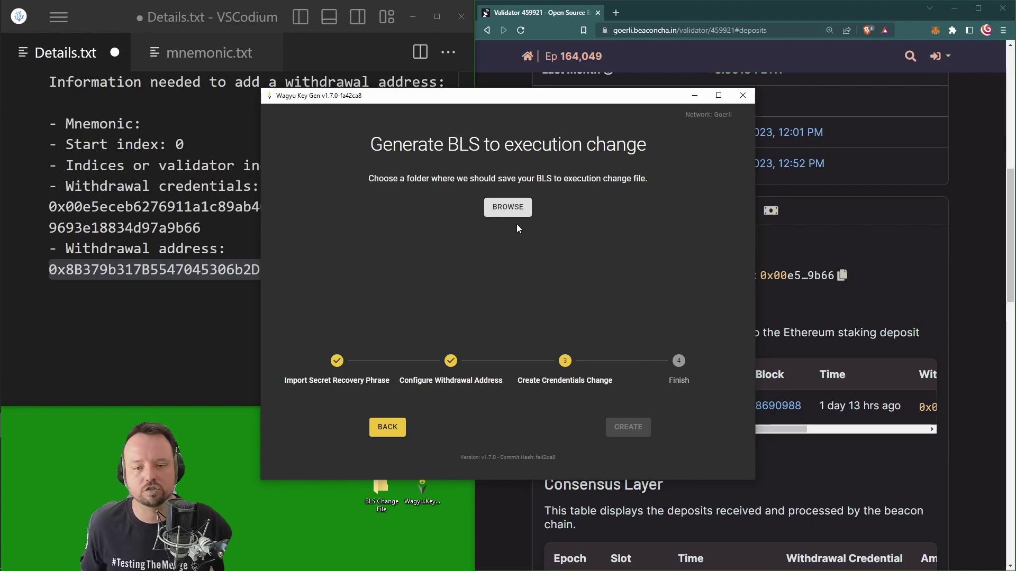
Step: Choose the Desktop folder "BLS Change File" as the save location and create the BLS to execution change file
click(509, 209)
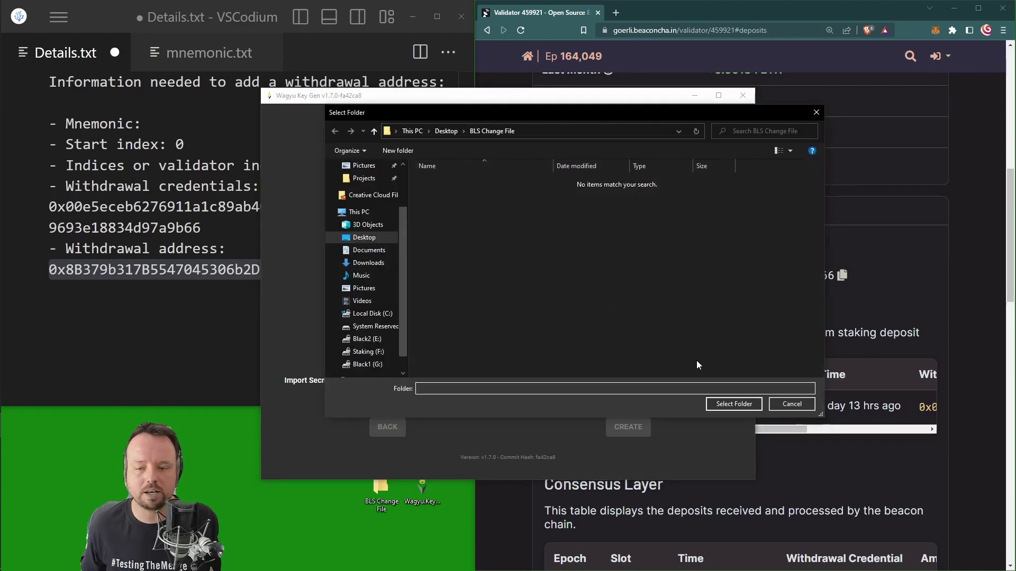
click(723, 404)
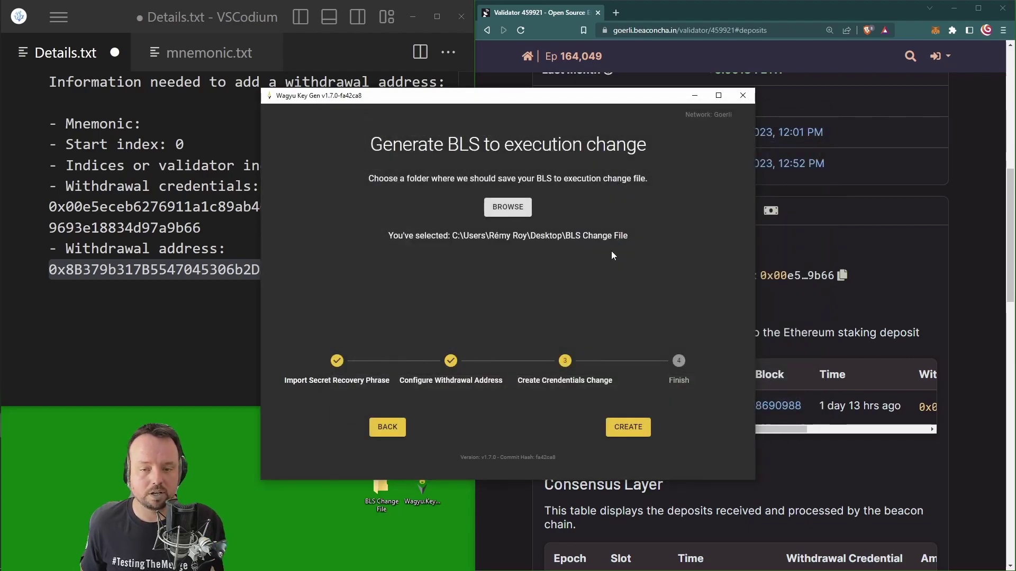
click(635, 428)
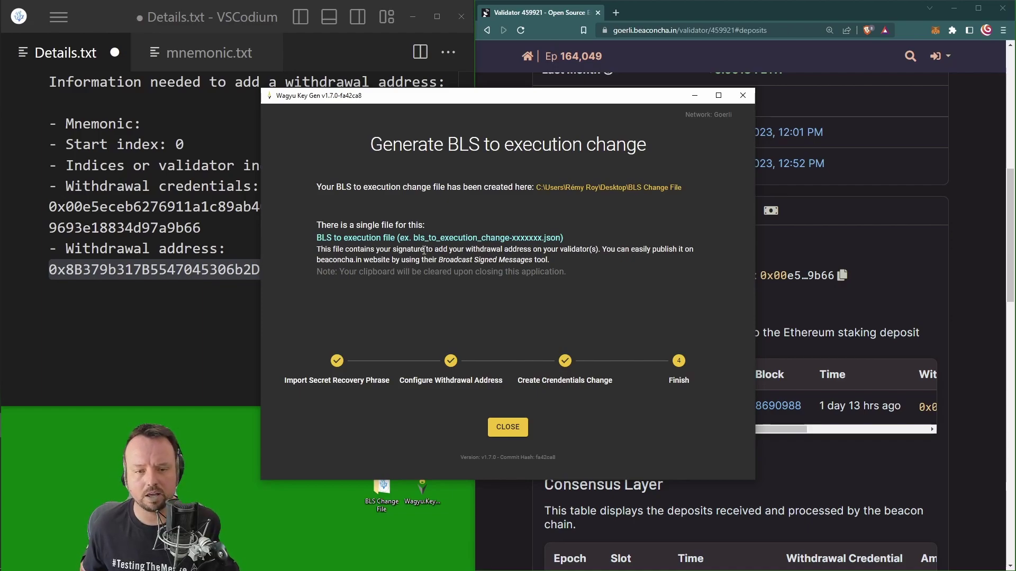
Step: Review the description of the created file, close Wagyu Key Gen and open the BLS Change File folder on the desktop
drag(413, 238, 510, 238)
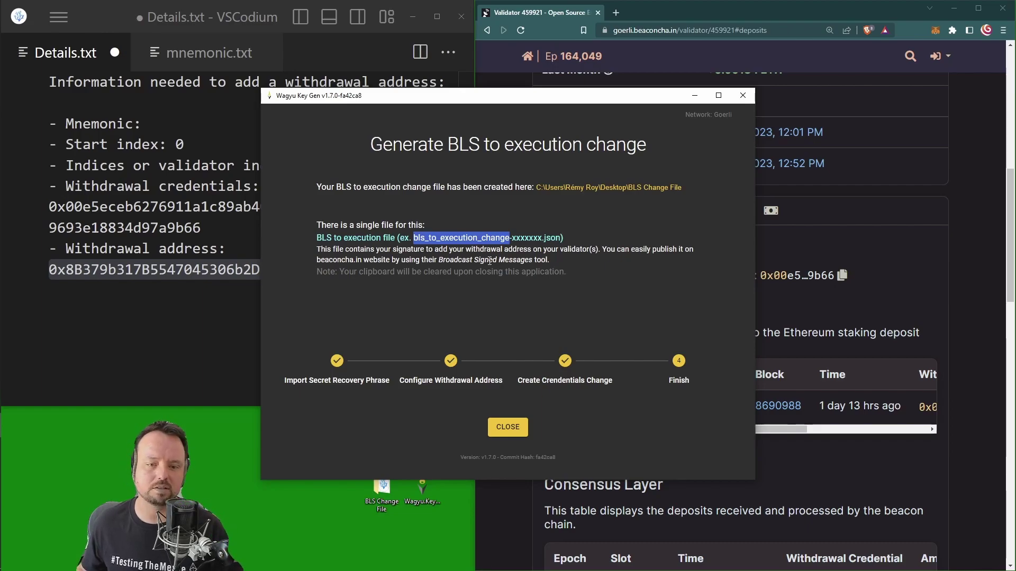
click(500, 260)
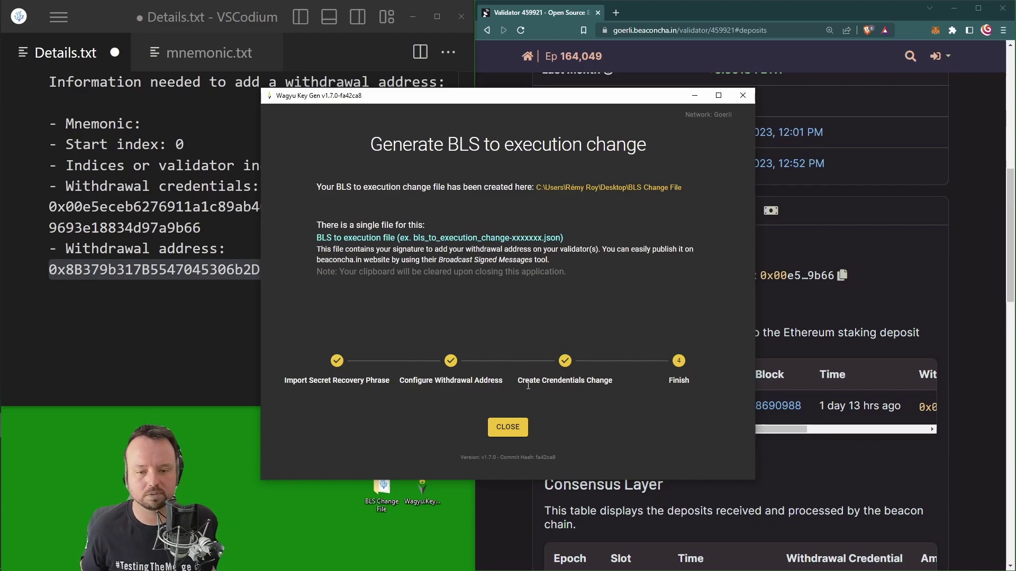
click(521, 427)
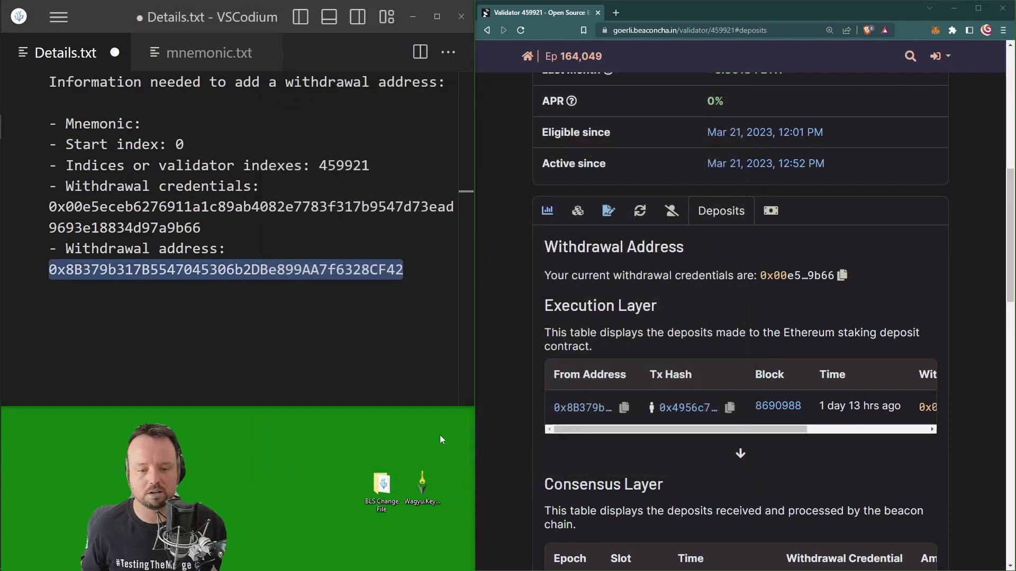
click(386, 502)
double_click(386, 502)
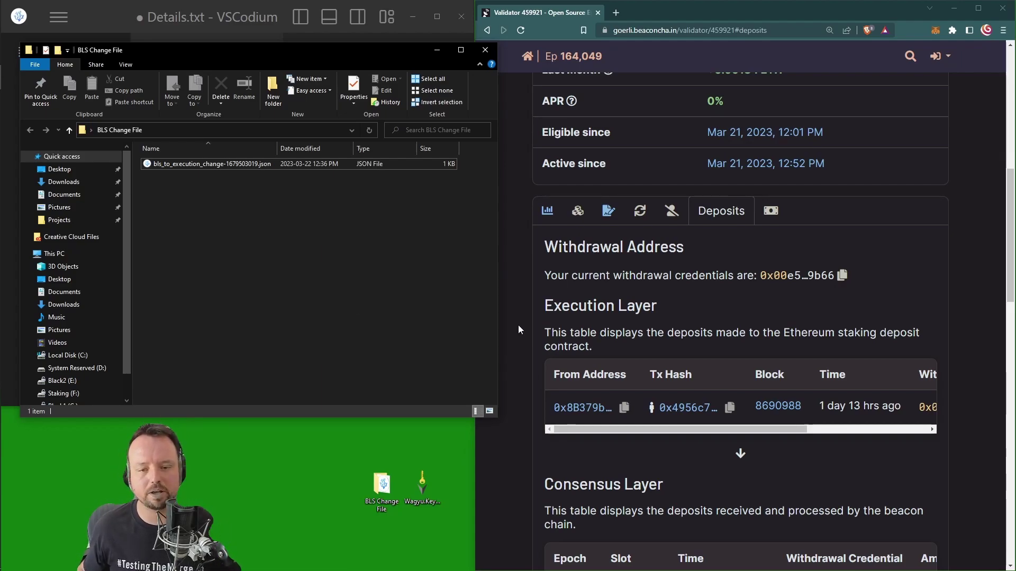
Step: Switch to the beaconcha.in page in the browser and open the Broadcast Signed Messages tool
click(956, 314)
scroll(955, 318, up, 10)
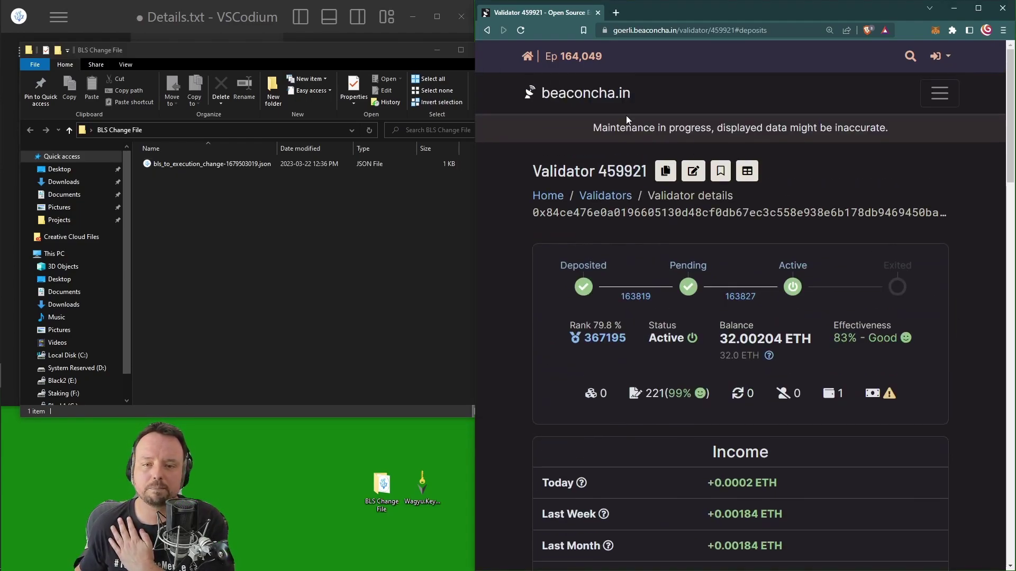
click(939, 93)
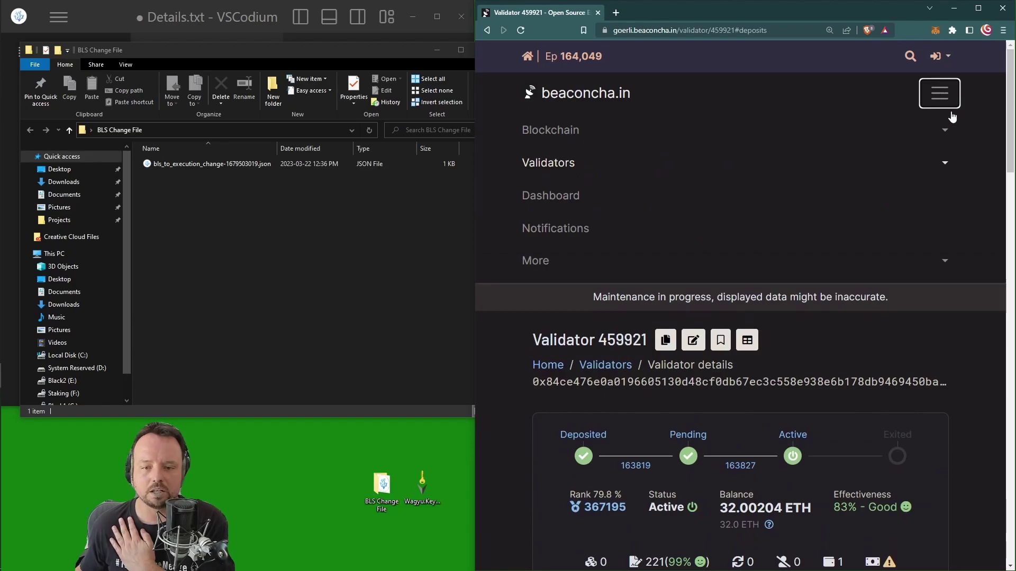
click(938, 263)
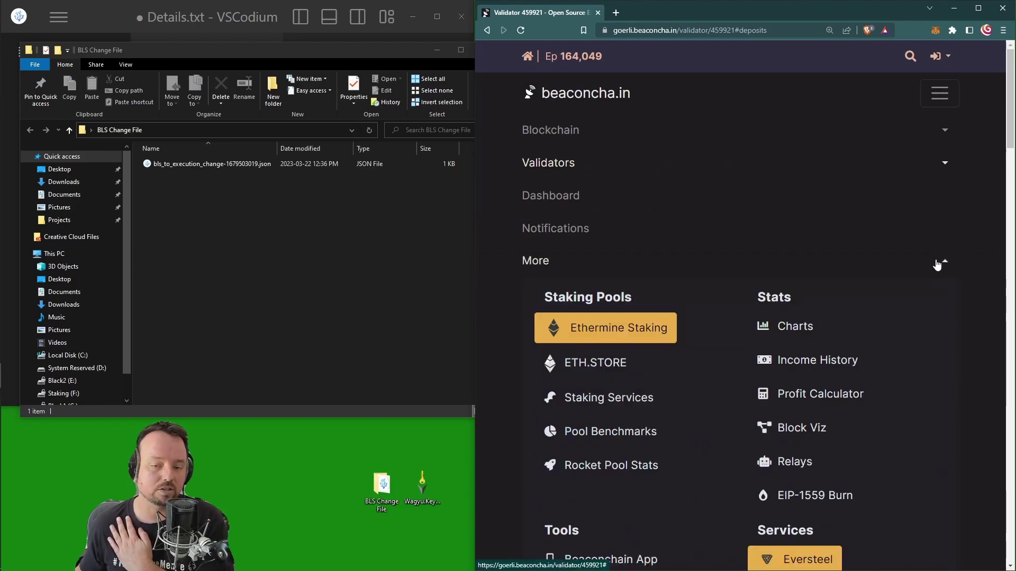
scroll(935, 272, down, 6)
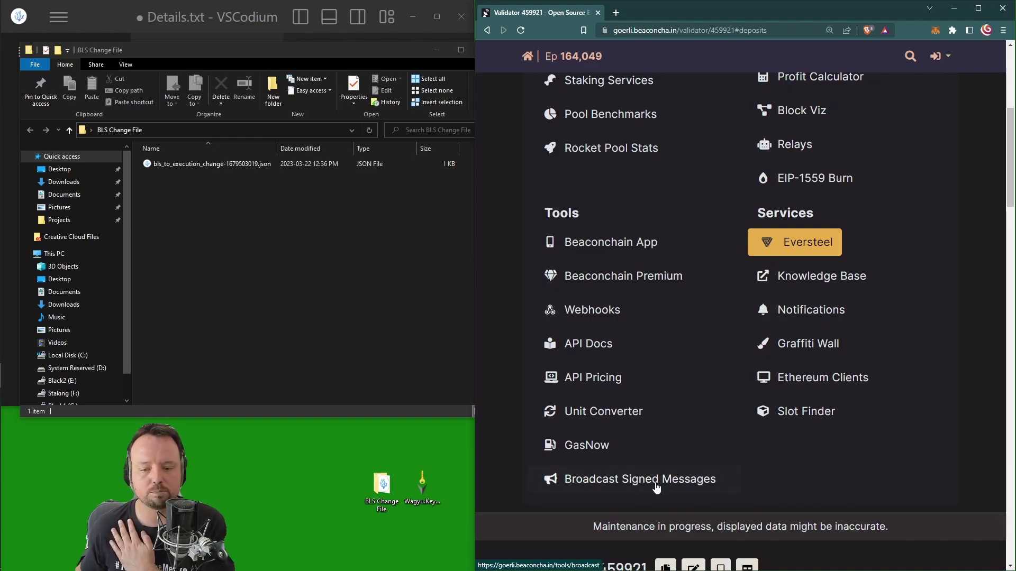
click(622, 484)
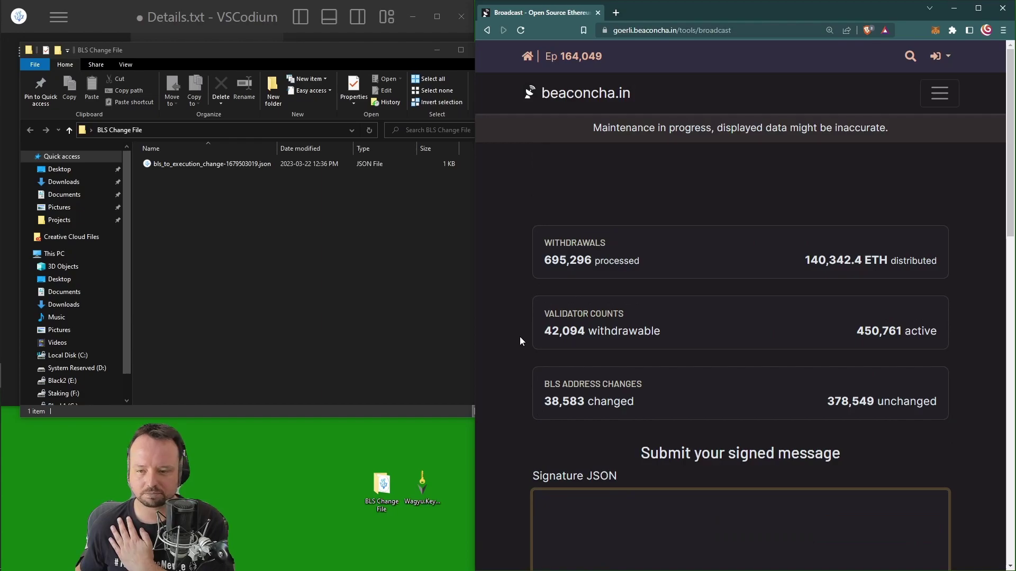
Step: Load bls_to_execution_change-1679503019.json from the BLS Change File folder into the Signature JSON area and submit the signed message
scroll(519, 334, down, 6)
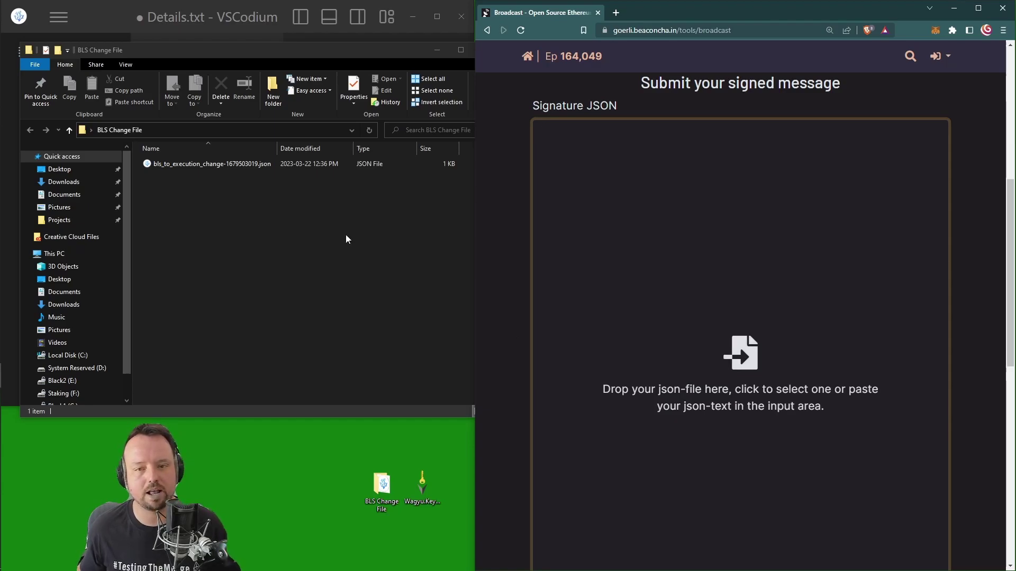
drag(211, 164, 700, 297)
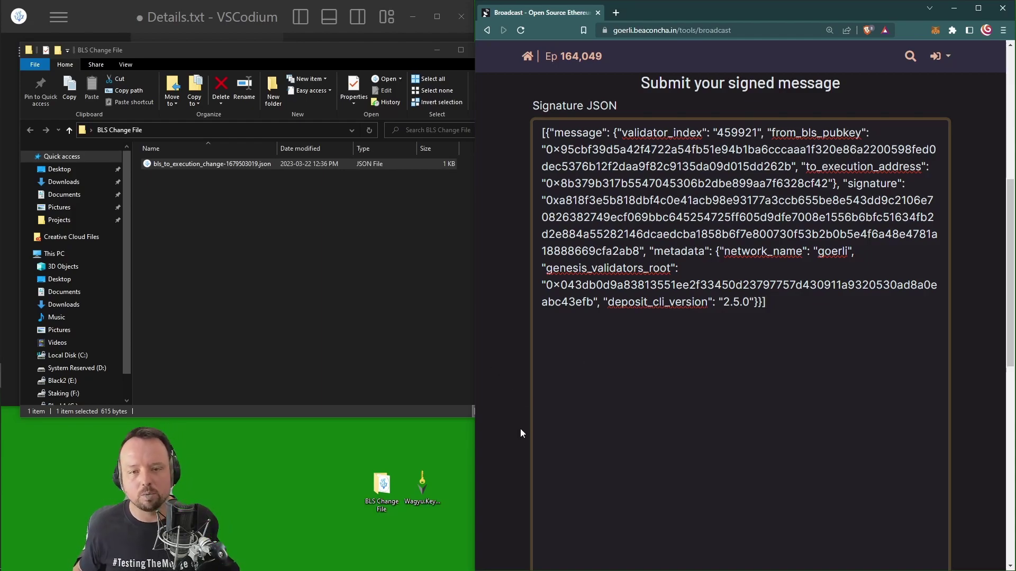
scroll(521, 429, down, 5)
click(739, 410)
Step: Examine the current and pending withdrawal credentials in the validator's Deposits section and the finality of the most recent epochs
scroll(715, 468, down, 1)
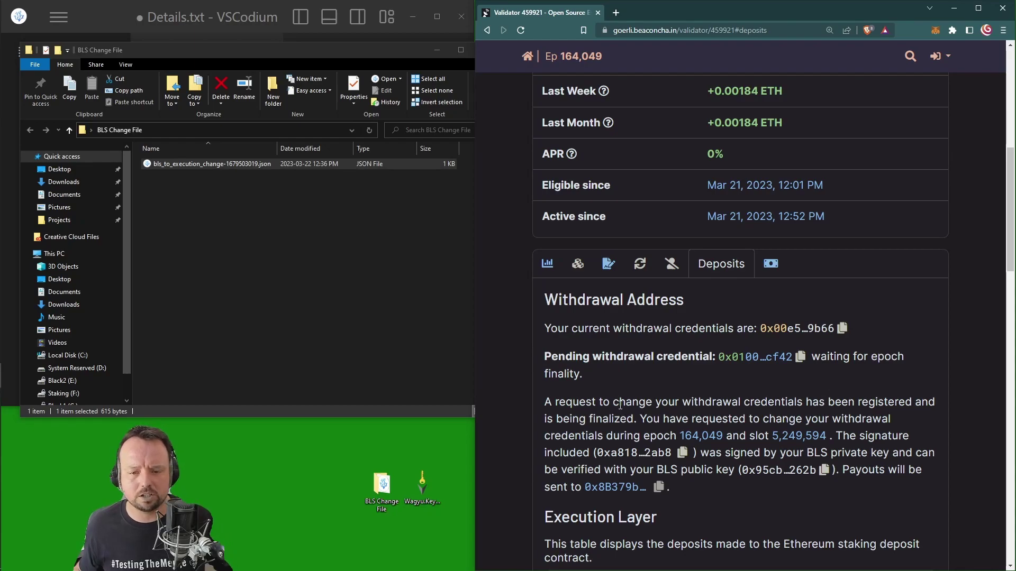
scroll(614, 369, down, 1)
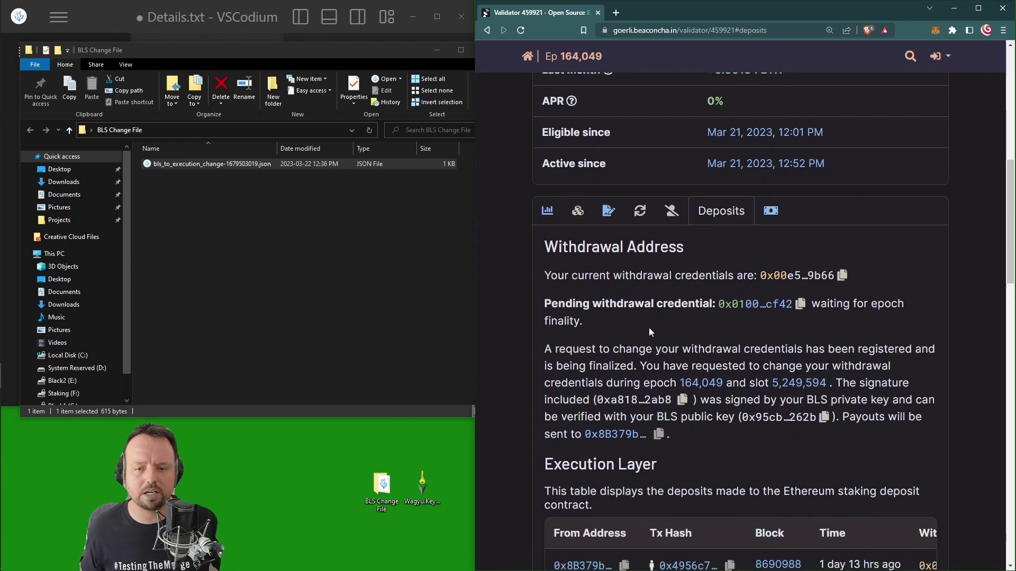
drag(577, 276, 727, 277)
click(735, 278)
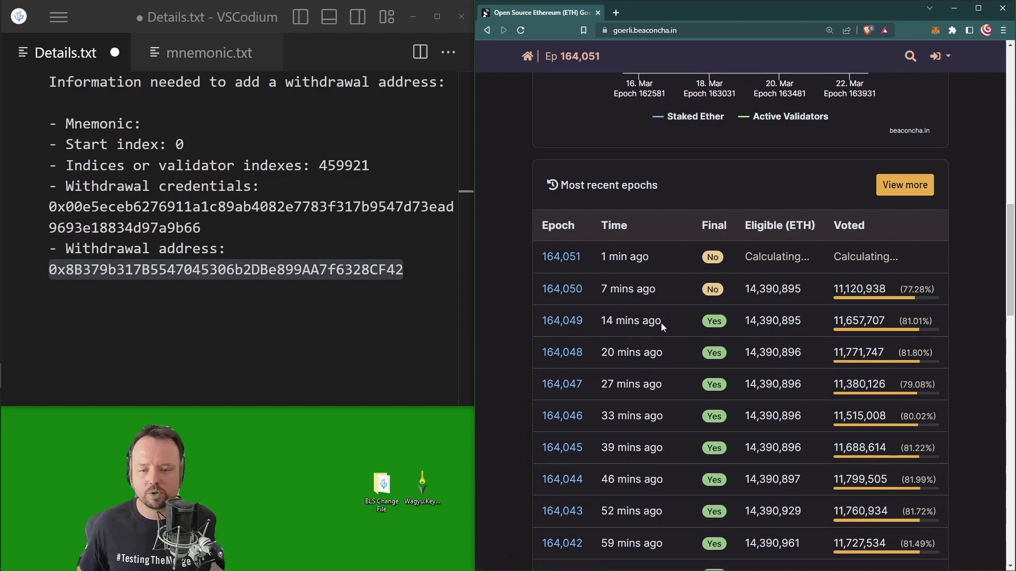
key(alt+Left)
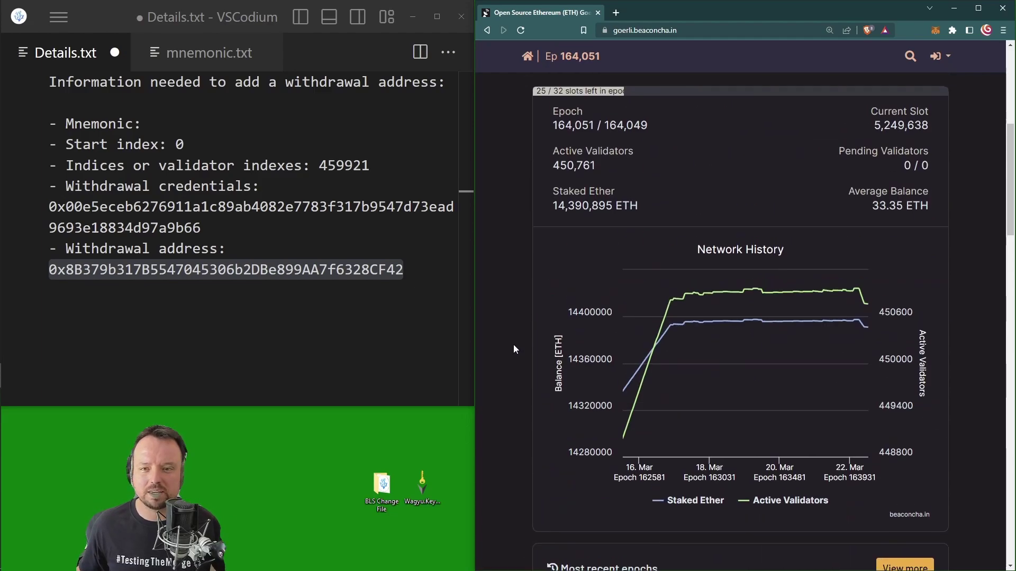
Step: Reload the validator's Deposits section and check the status of the withdrawal credential change and its execution and consensus layer deposits
scroll(512, 398, down, 3)
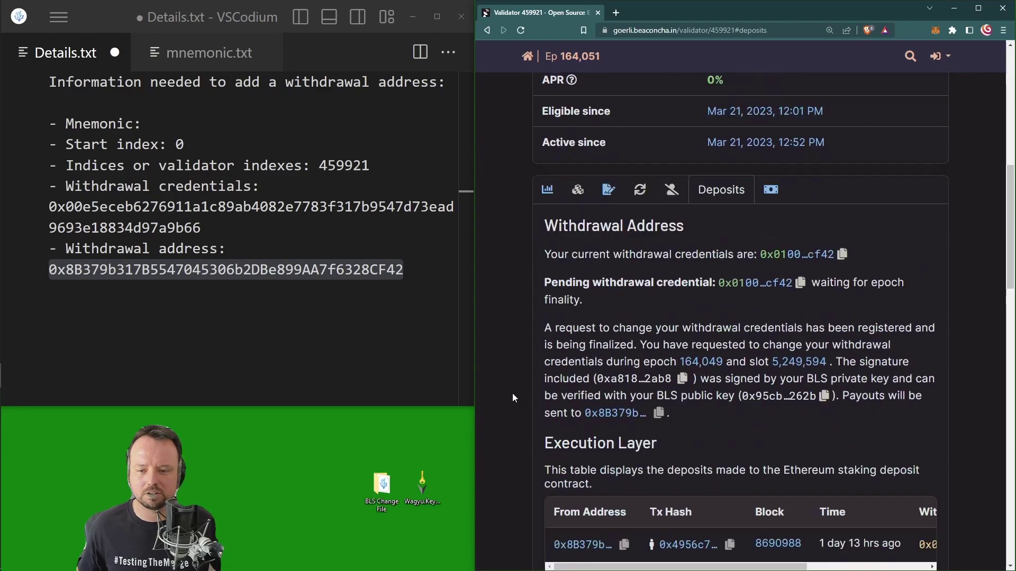
click(521, 30)
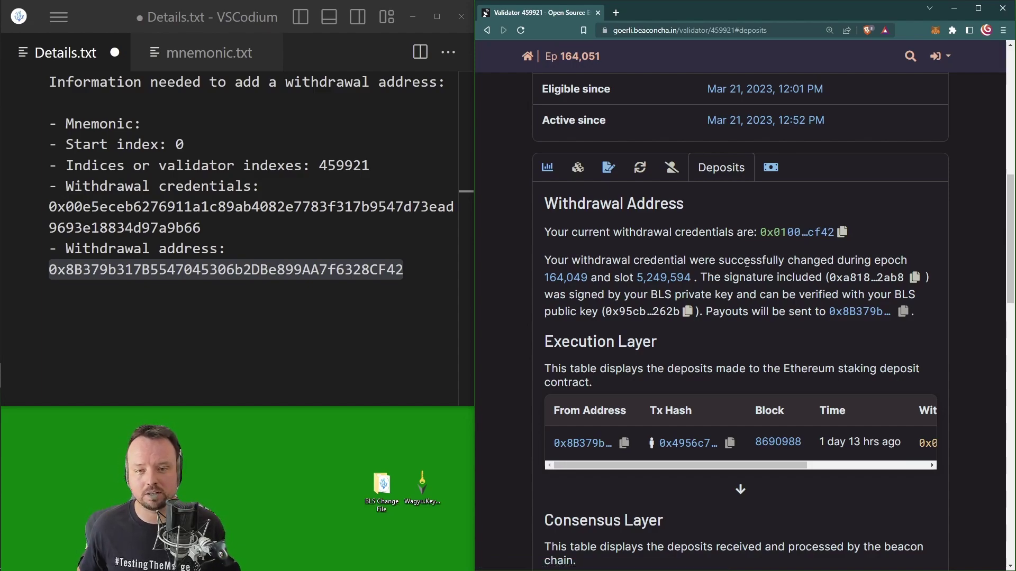
scroll(522, 418, down, 4)
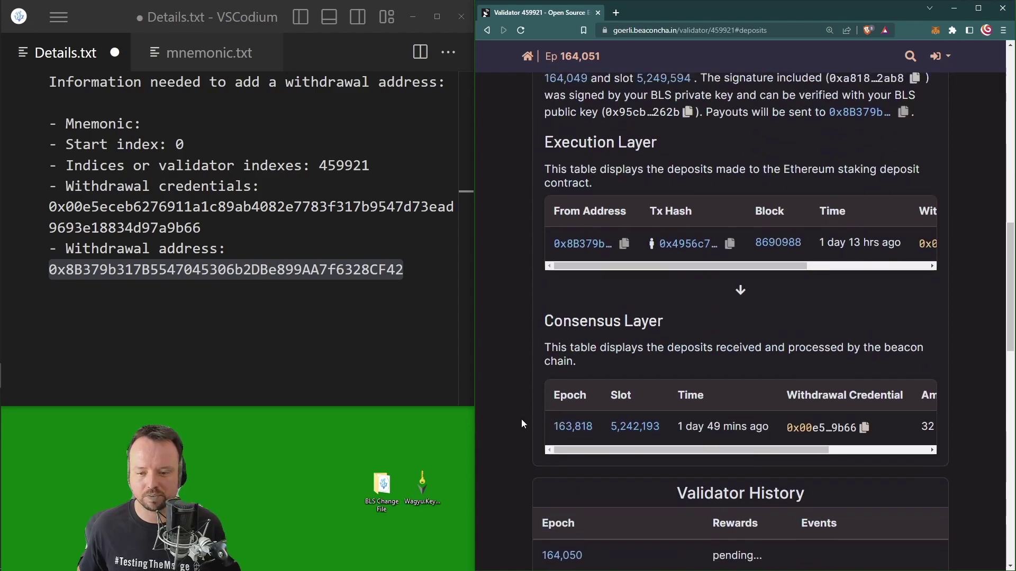
Step: Open the validator's Withdrawals section and examine its withdrawal entries together with the validator's current balance and status
scroll(522, 419, up, 5)
click(770, 220)
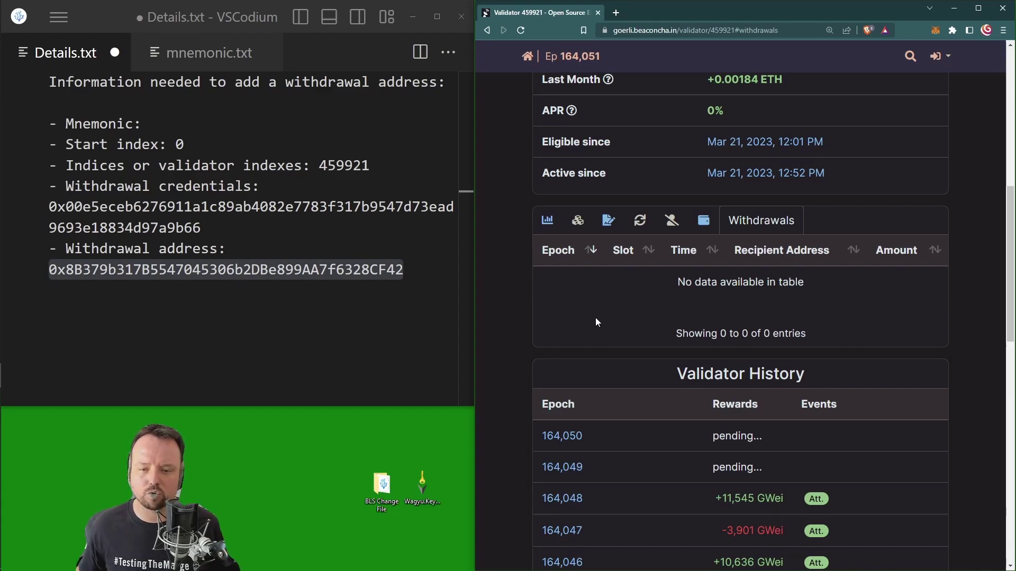
scroll(510, 351, up, 8)
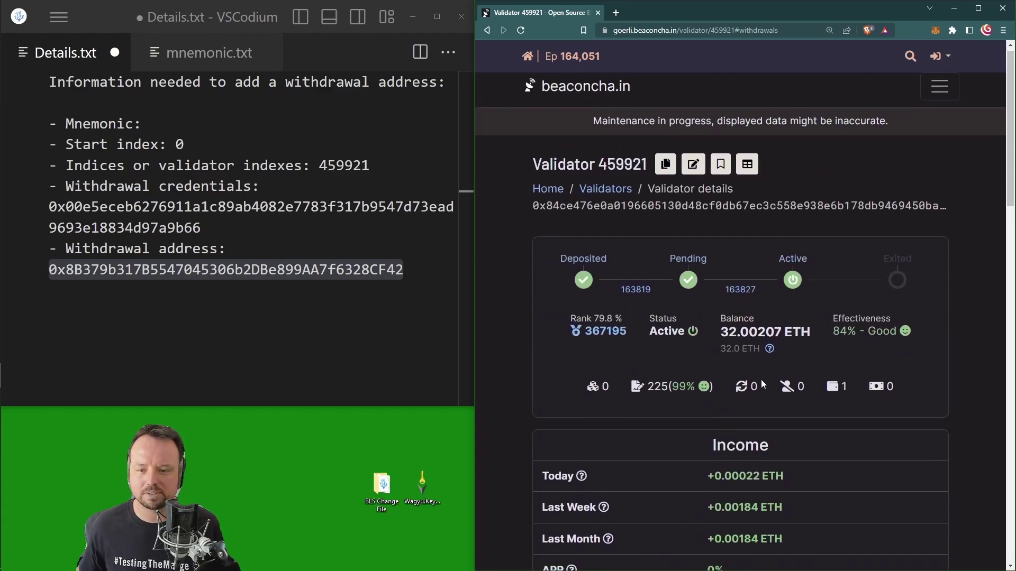
scroll(795, 252, down, 2)
drag(782, 234, 724, 235)
click(686, 259)
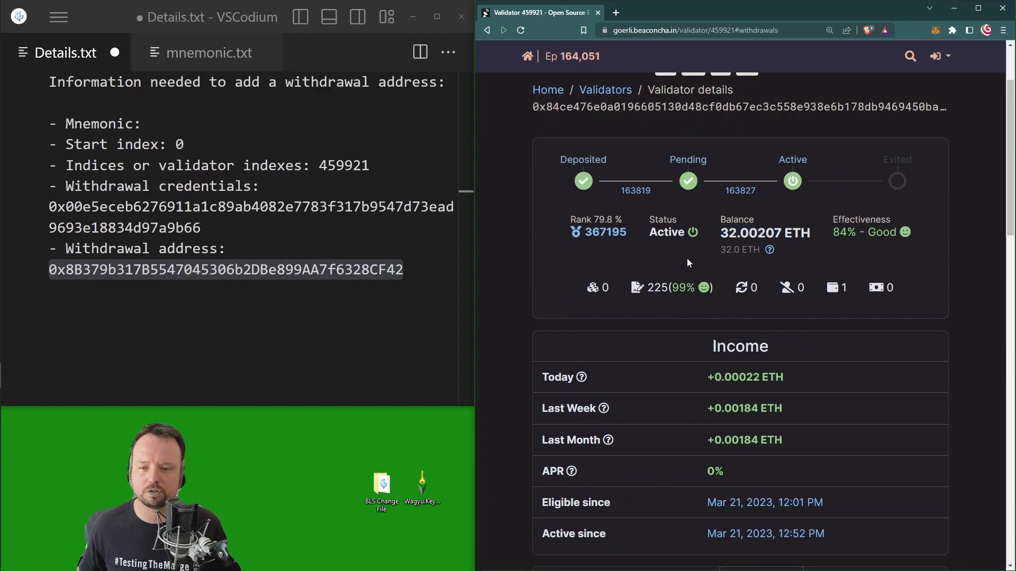
scroll(513, 312, down, 7)
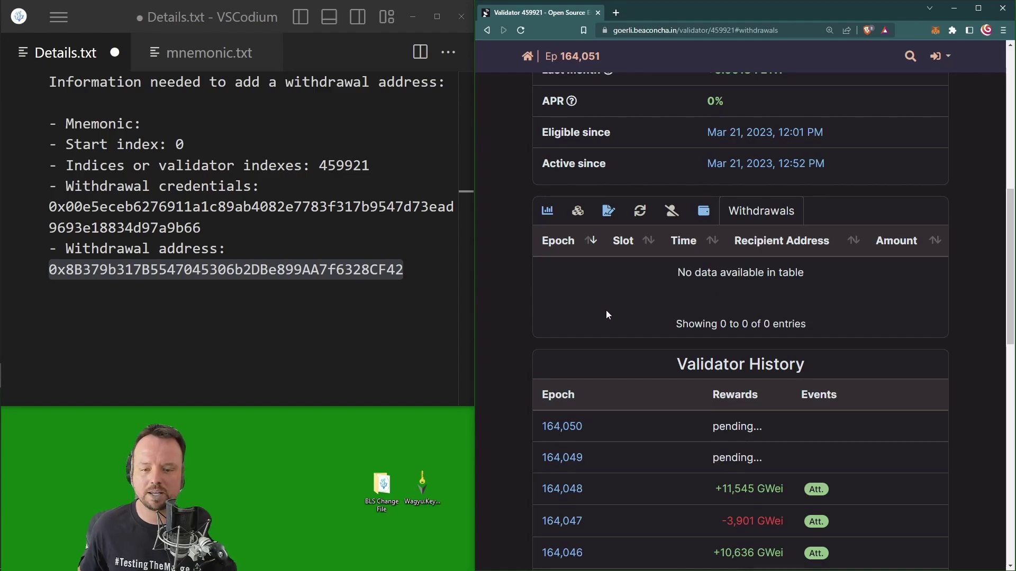
key(alt+Tab)
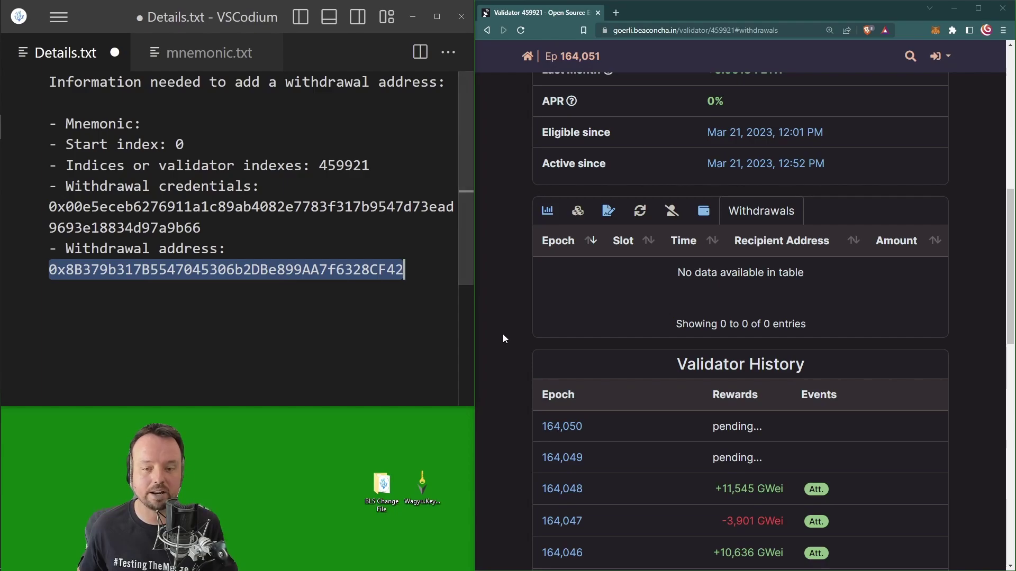
click(510, 319)
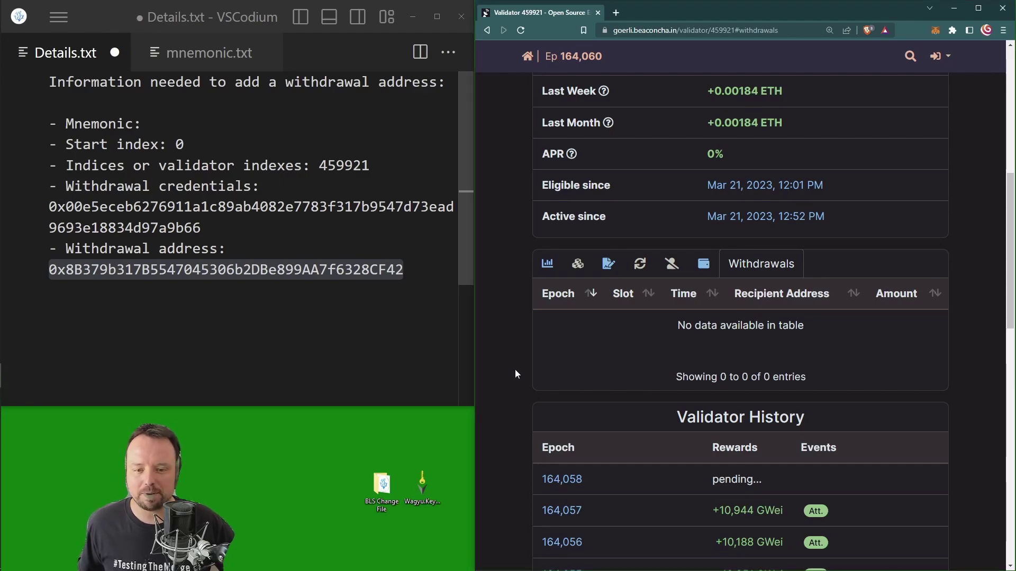
Step: Open the network-wide Validator Withdrawals page and examine which validators are being processed in the latest withdrawals
scroll(528, 356, up, 8)
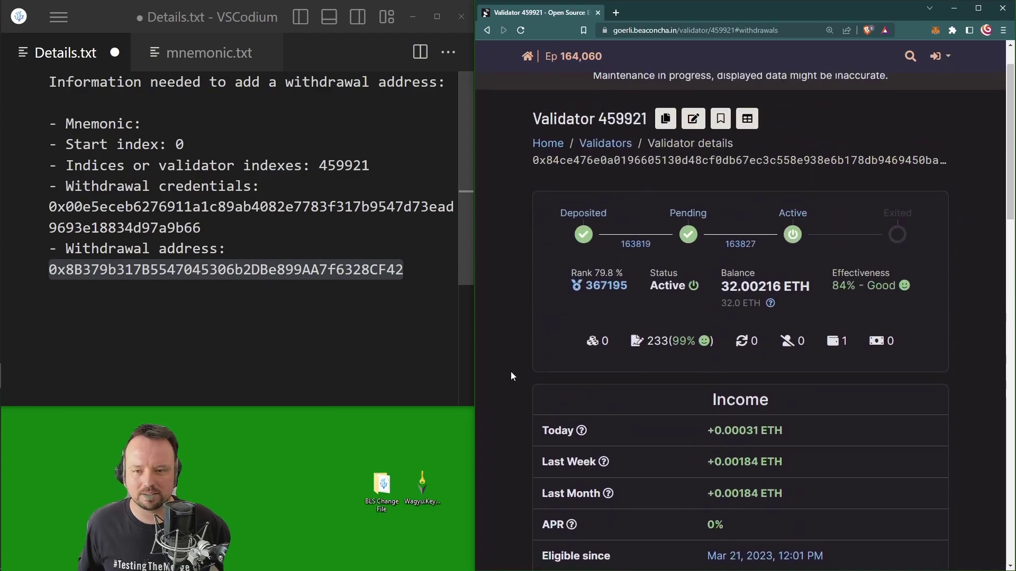
click(940, 93)
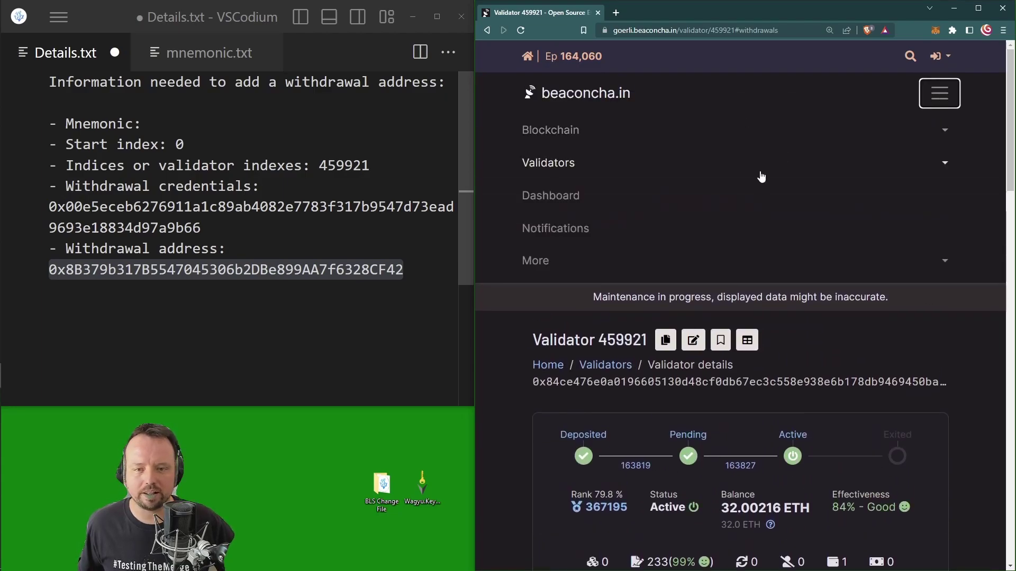
click(585, 168)
click(587, 408)
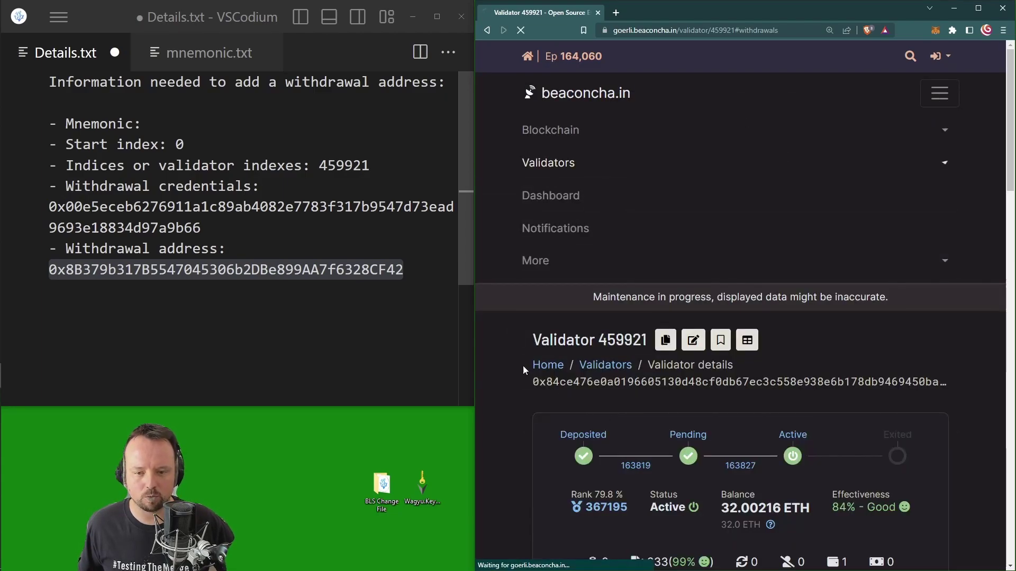
scroll(507, 332, down, 10)
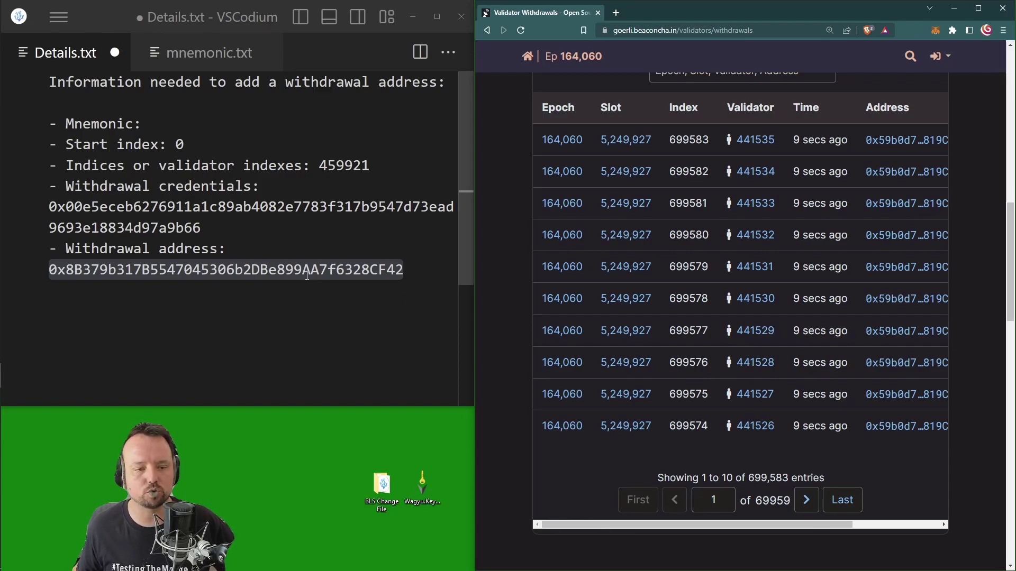
key(alt+Tab)
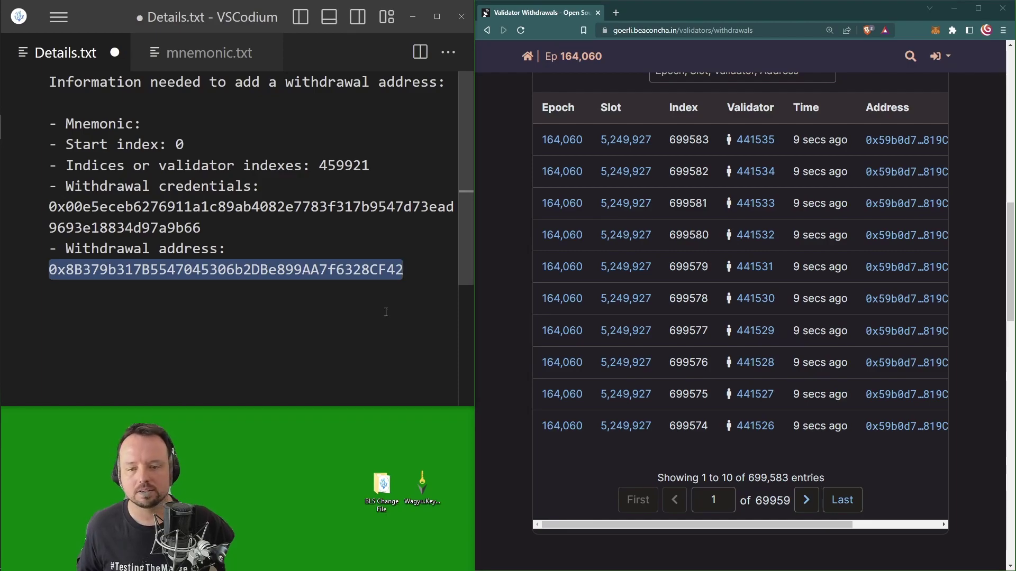
click(510, 339)
Step: Return to the validator's own page, check its Withdrawals table, and select the withdrawal address in the Details.txt notes
key(alt+Left)
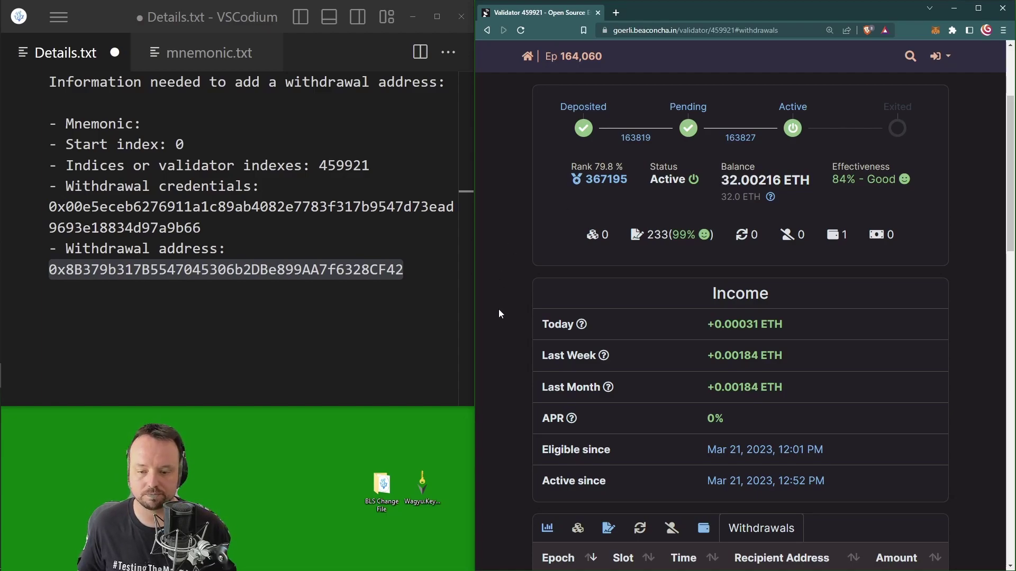
scroll(498, 313, down, 4)
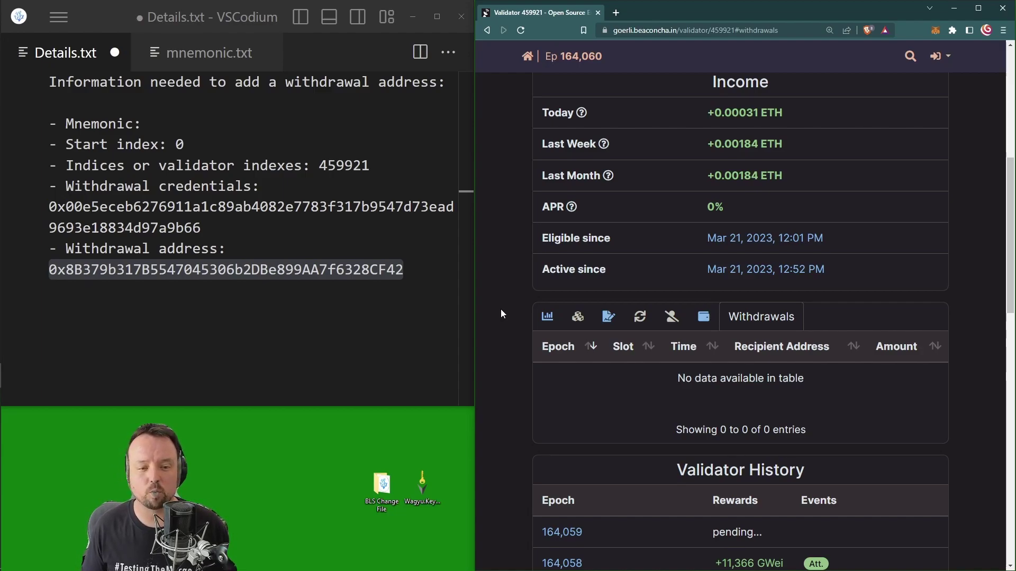
double_click(219, 270)
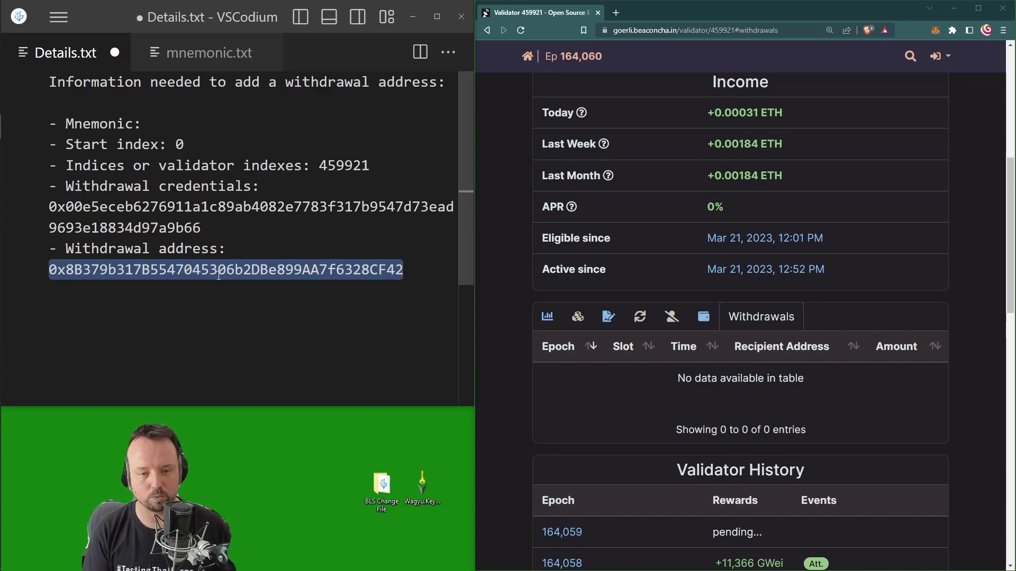
click(582, 376)
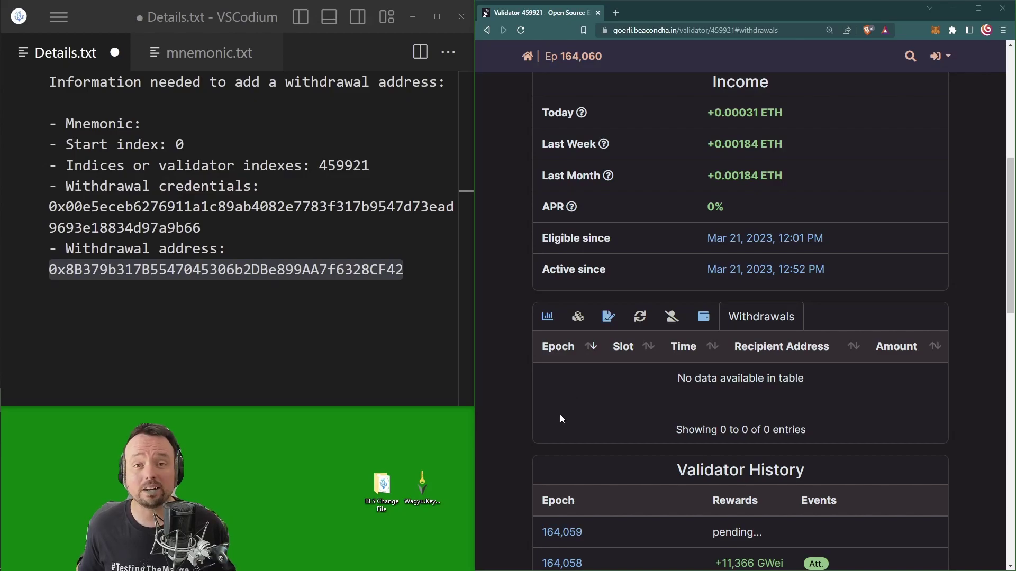